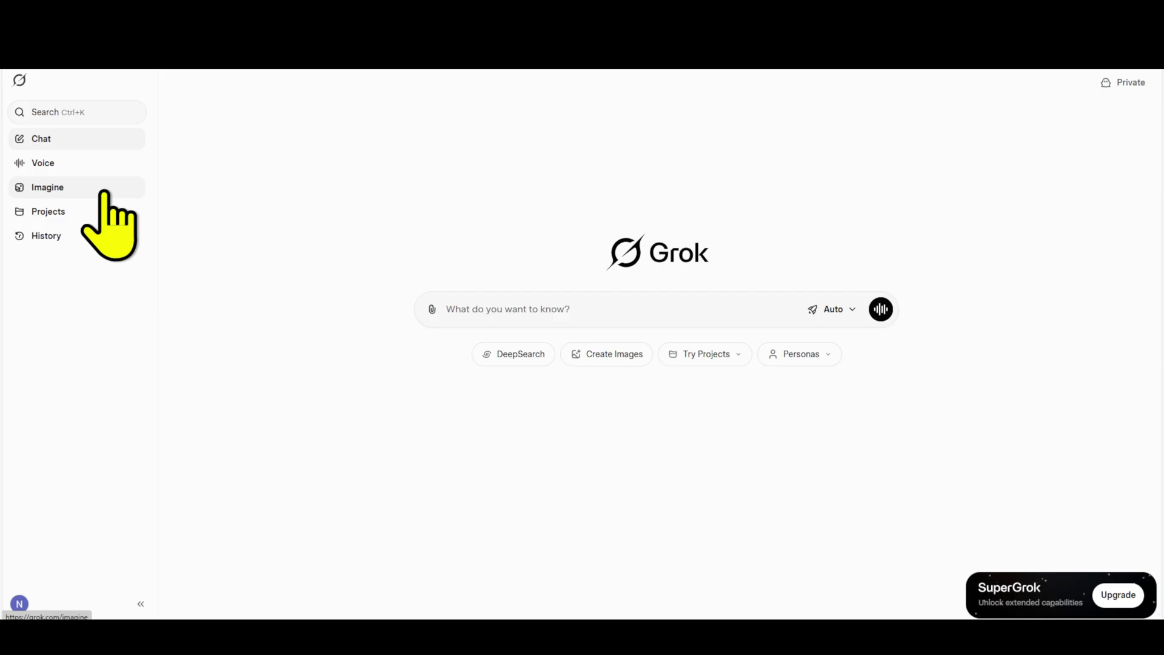
# Step: Open the Imagine image gallery and scroll far down through the generated examples
pyautogui.click(105, 193)
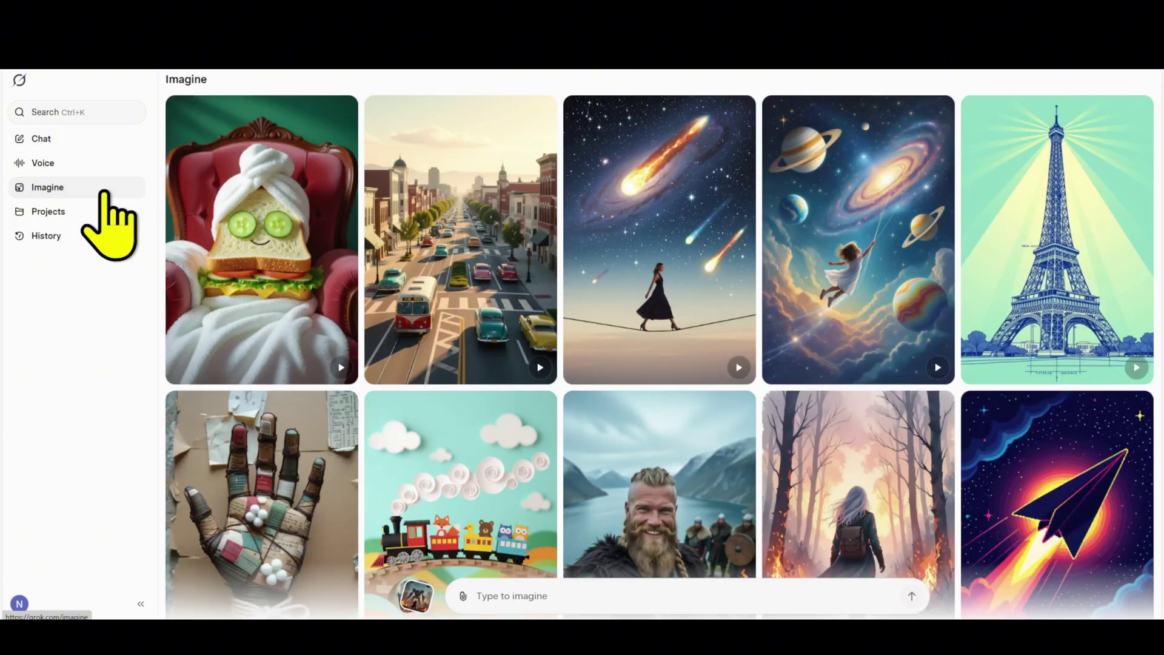
pyautogui.scroll(-2, 584, 273)
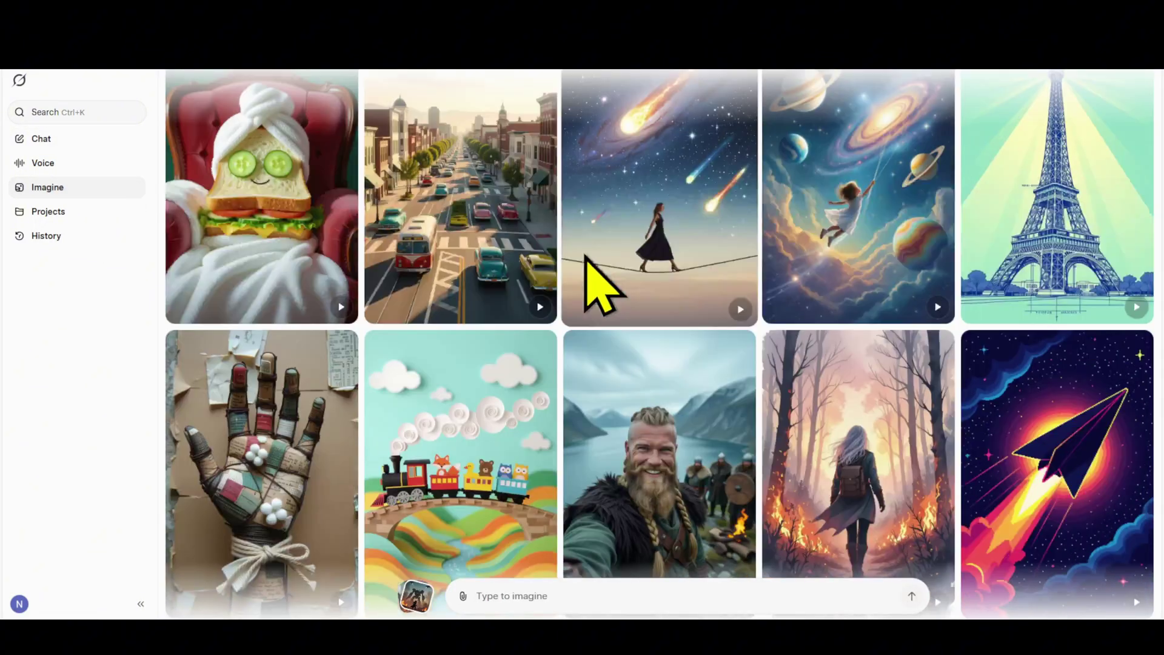
pyautogui.scroll(-6, 424, 390)
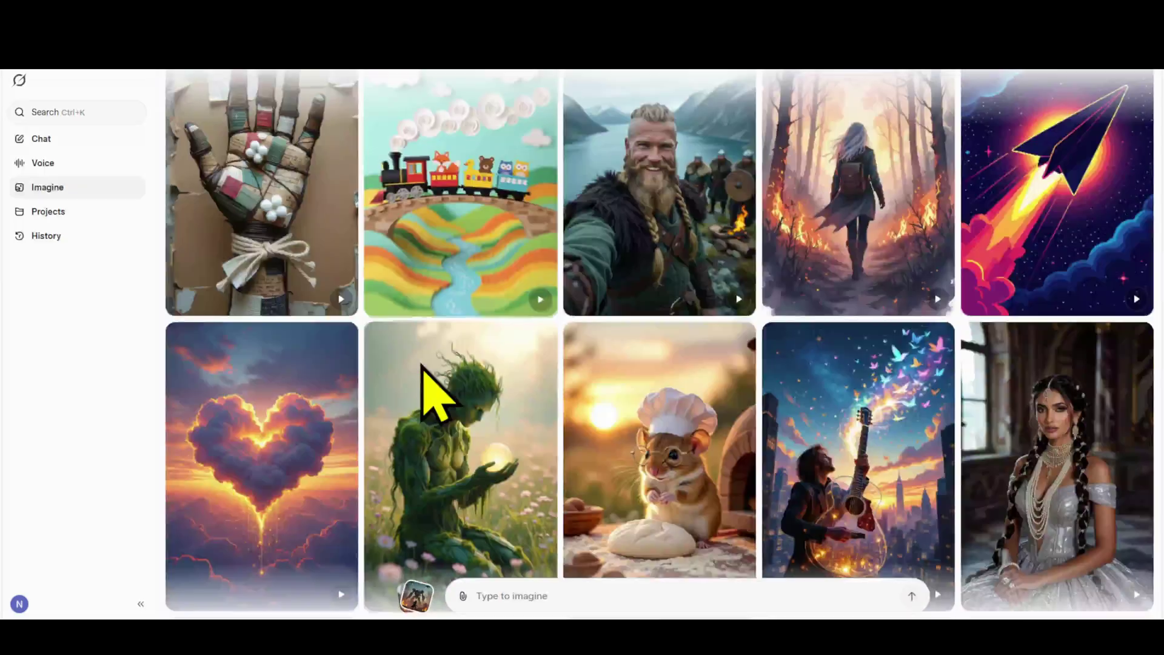
pyautogui.scroll(-5, 696, 385)
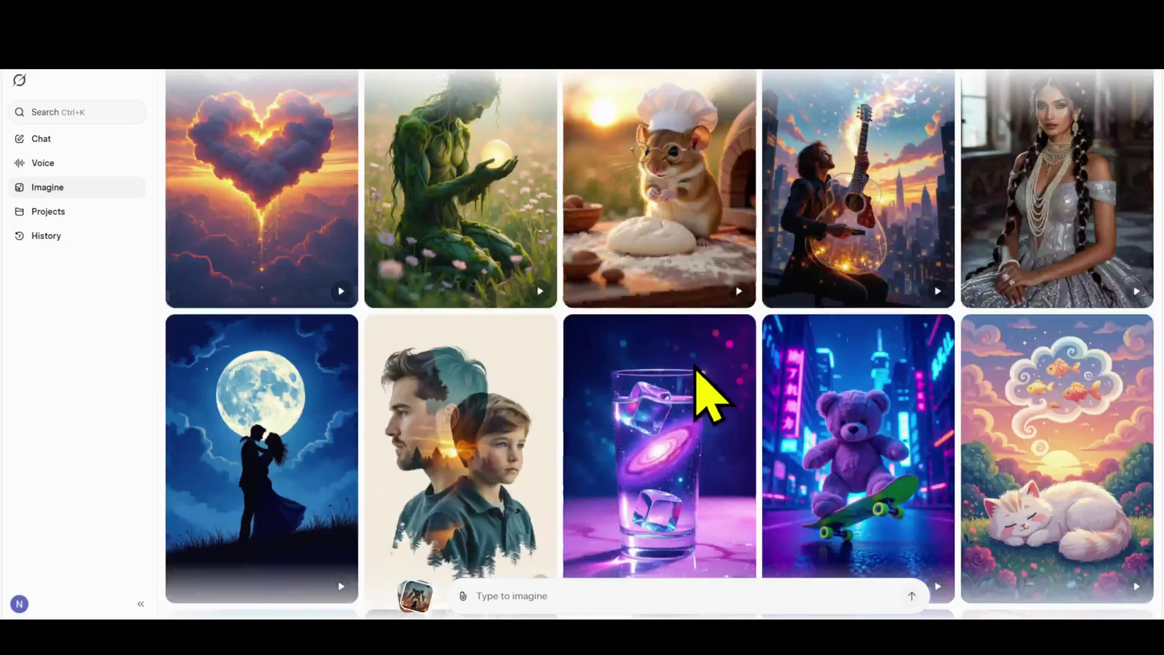
pyautogui.scroll(-2, 707, 397)
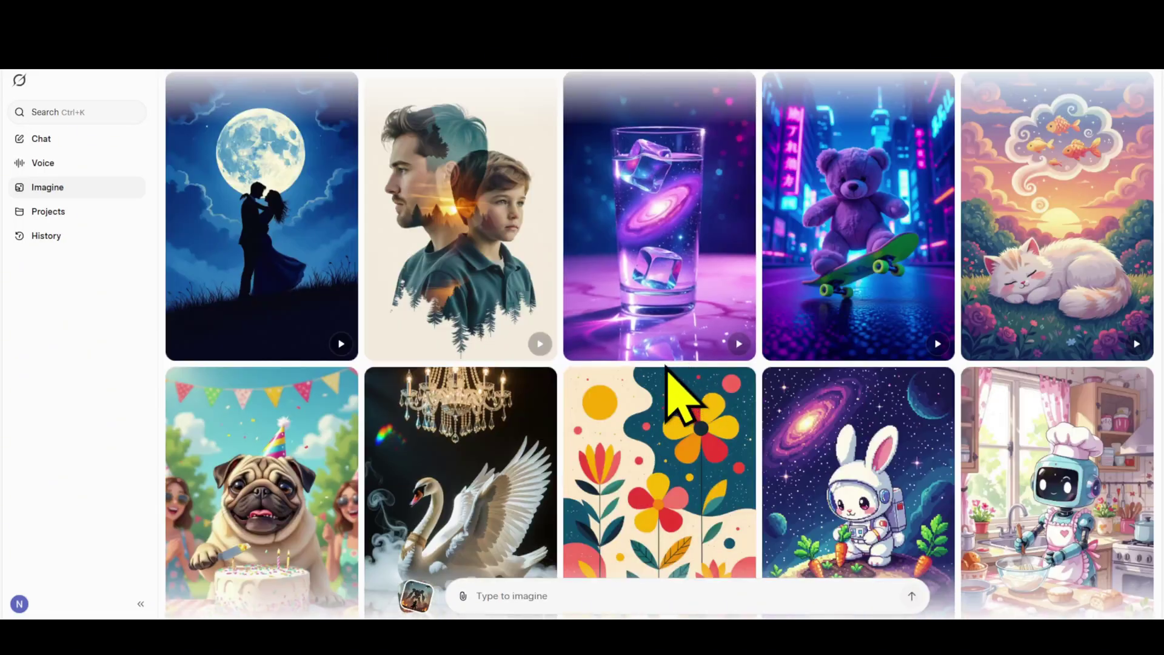
pyautogui.scroll(-7, 668, 362)
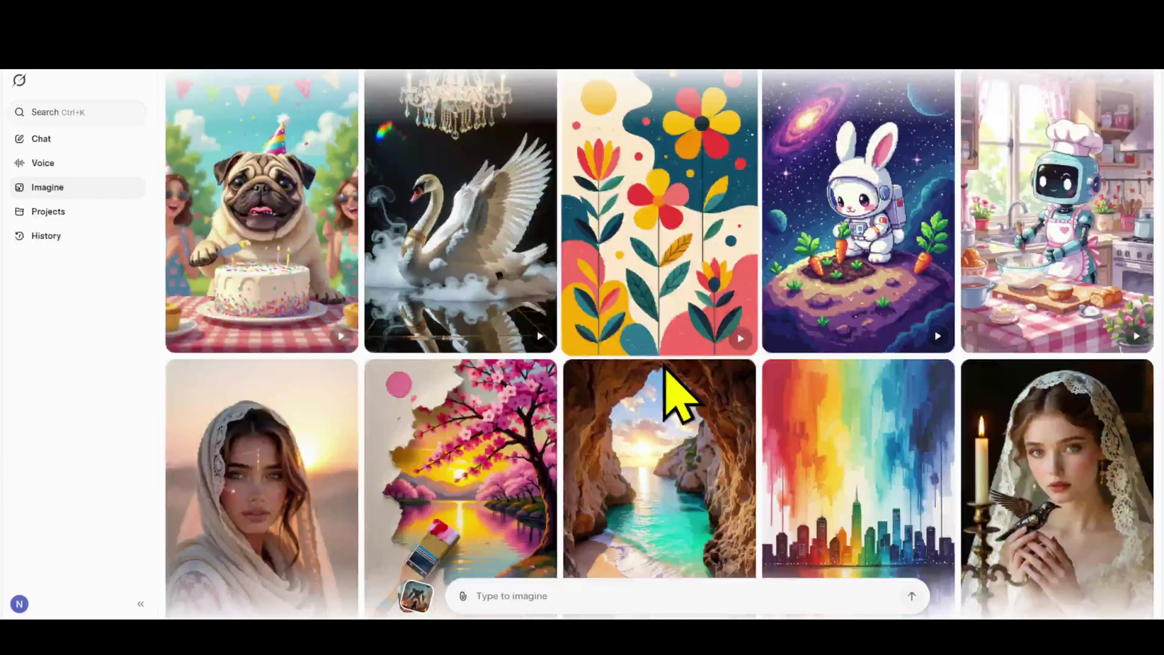
pyautogui.scroll(-14, 679, 393)
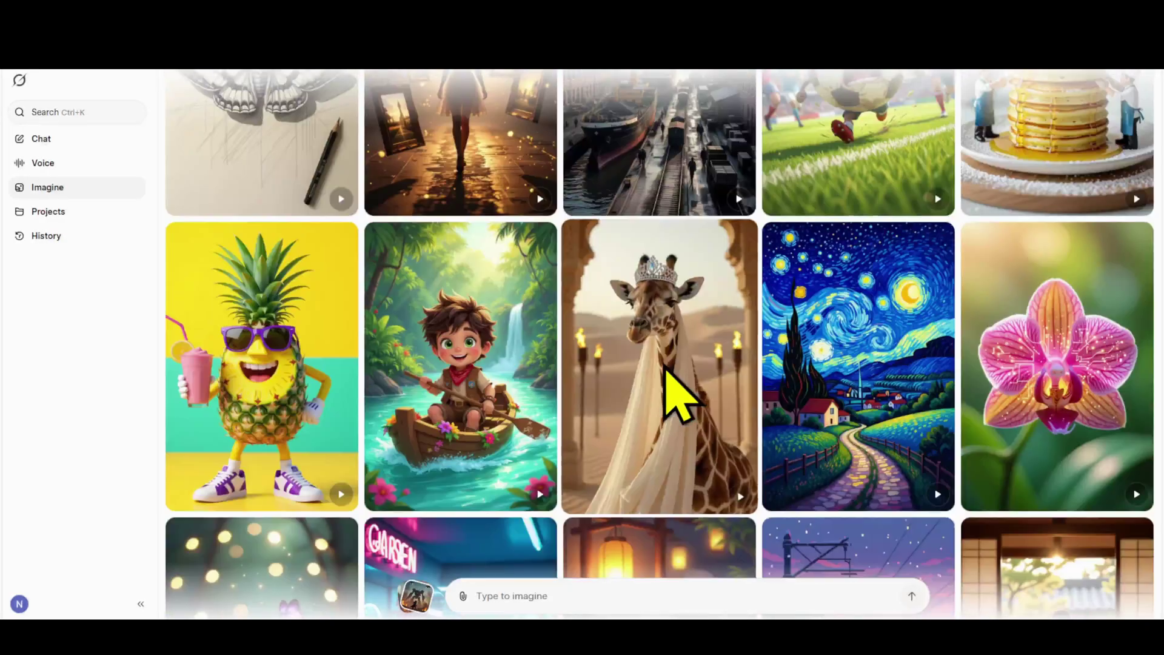
pyautogui.scroll(-6, 673, 393)
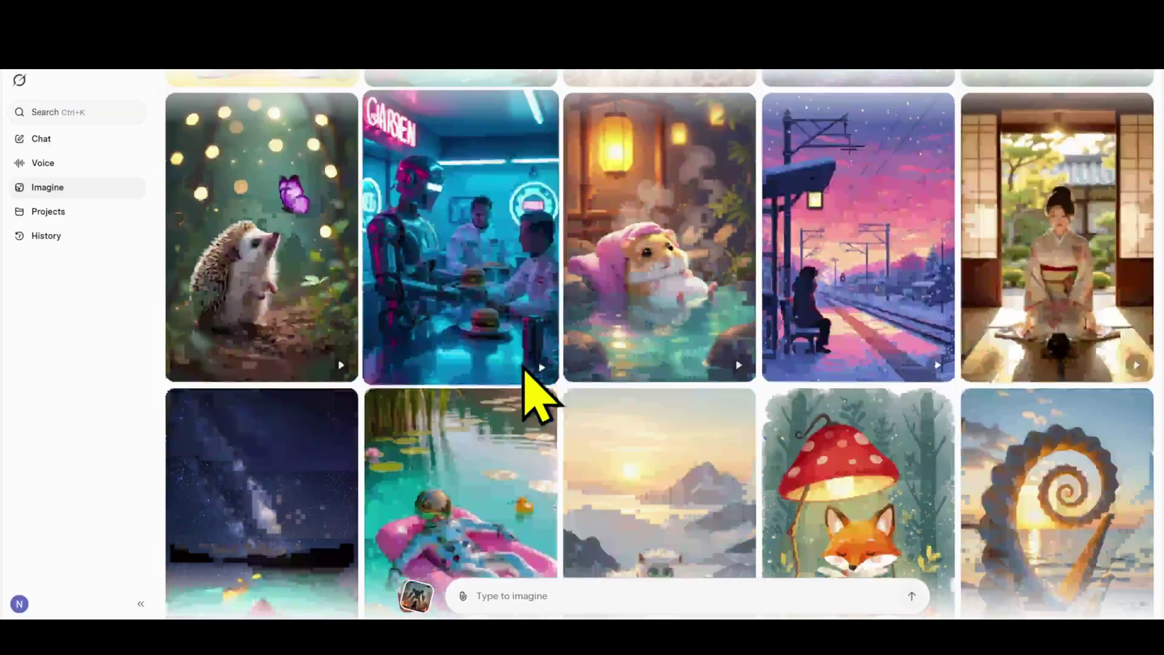
pyautogui.scroll(-3, 806, 422)
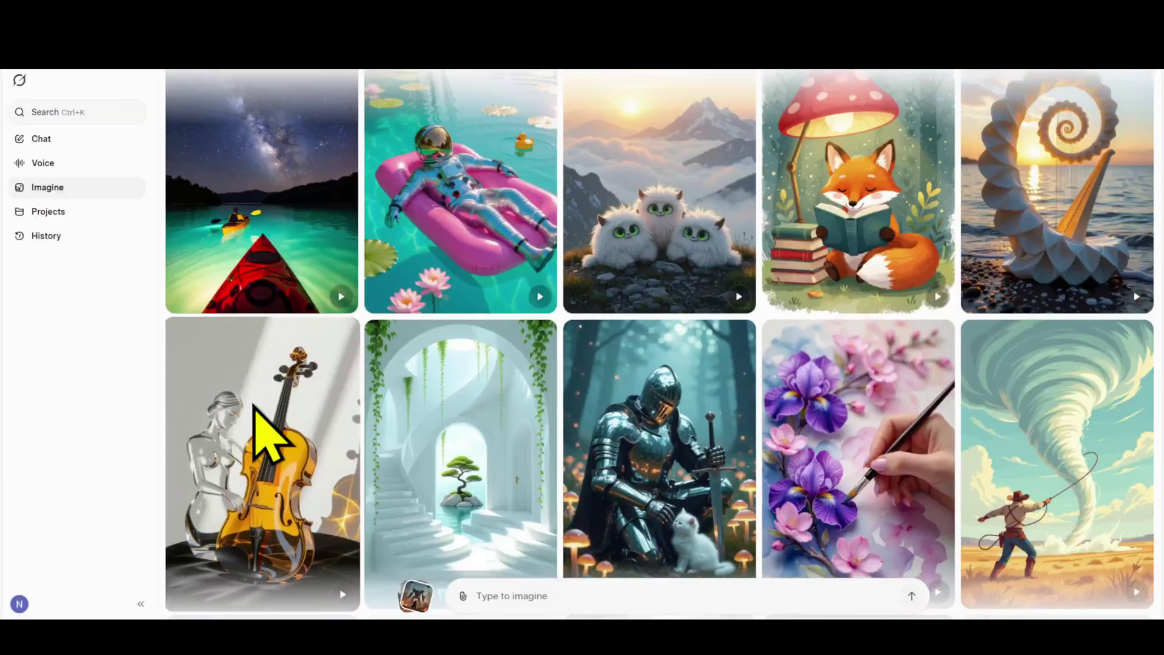
pyautogui.scroll(-2, 788, 427)
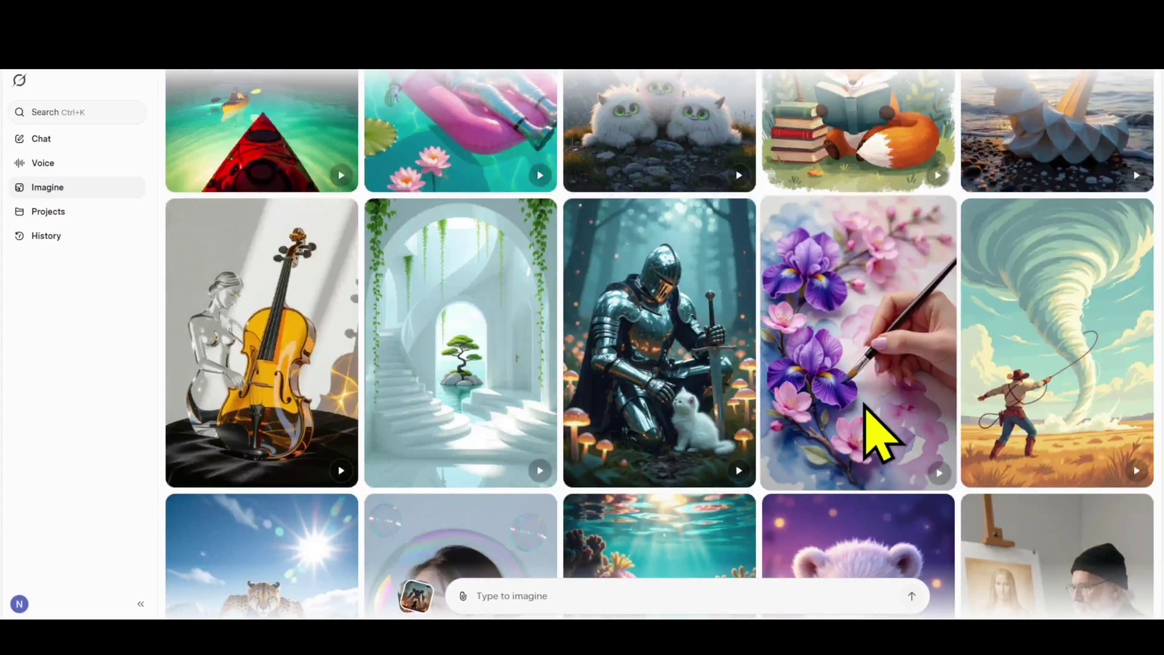
pyautogui.scroll(-9, 867, 418)
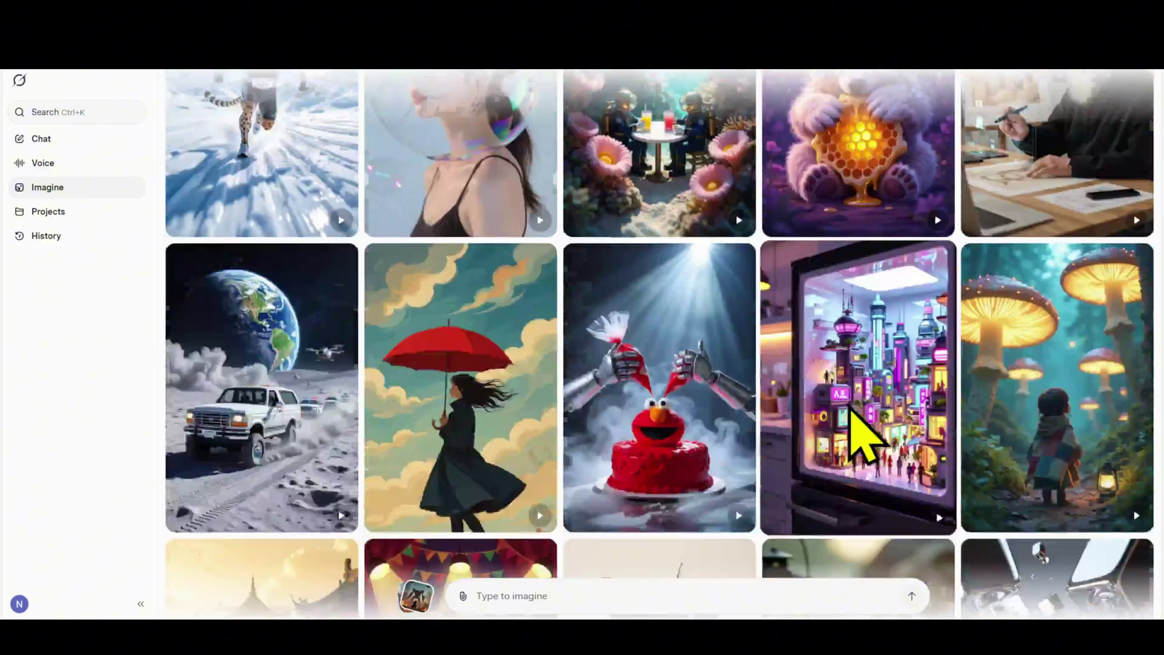
pyautogui.scroll(-5, 855, 418)
pyautogui.scroll(-10, 861, 440)
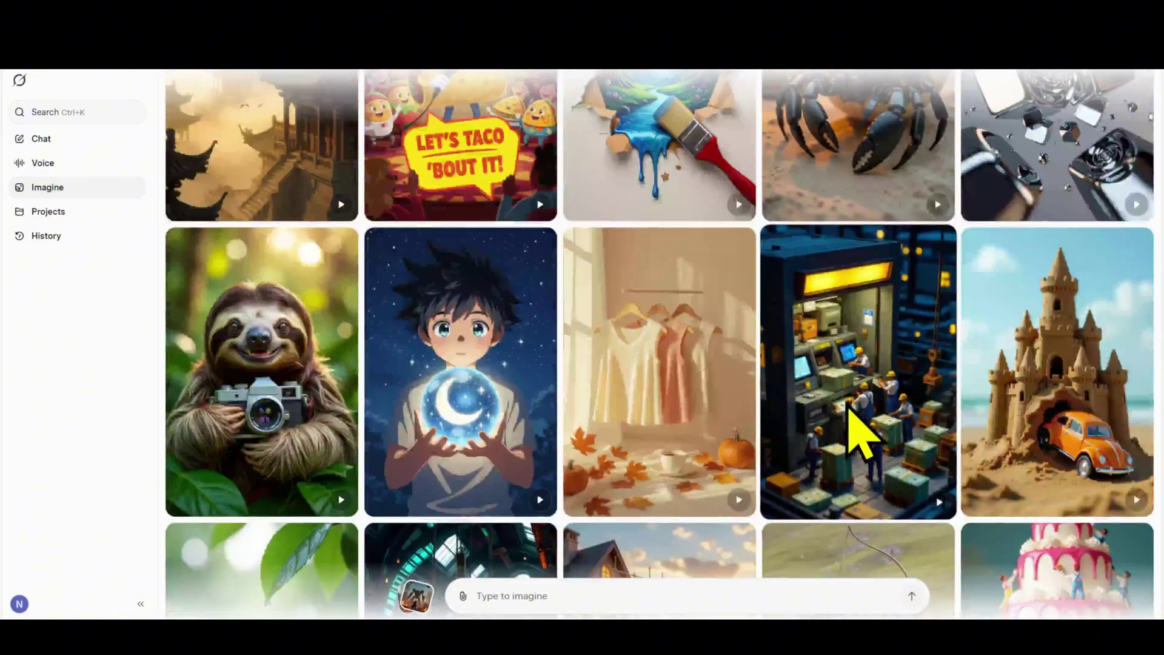
pyautogui.scroll(-5, 848, 407)
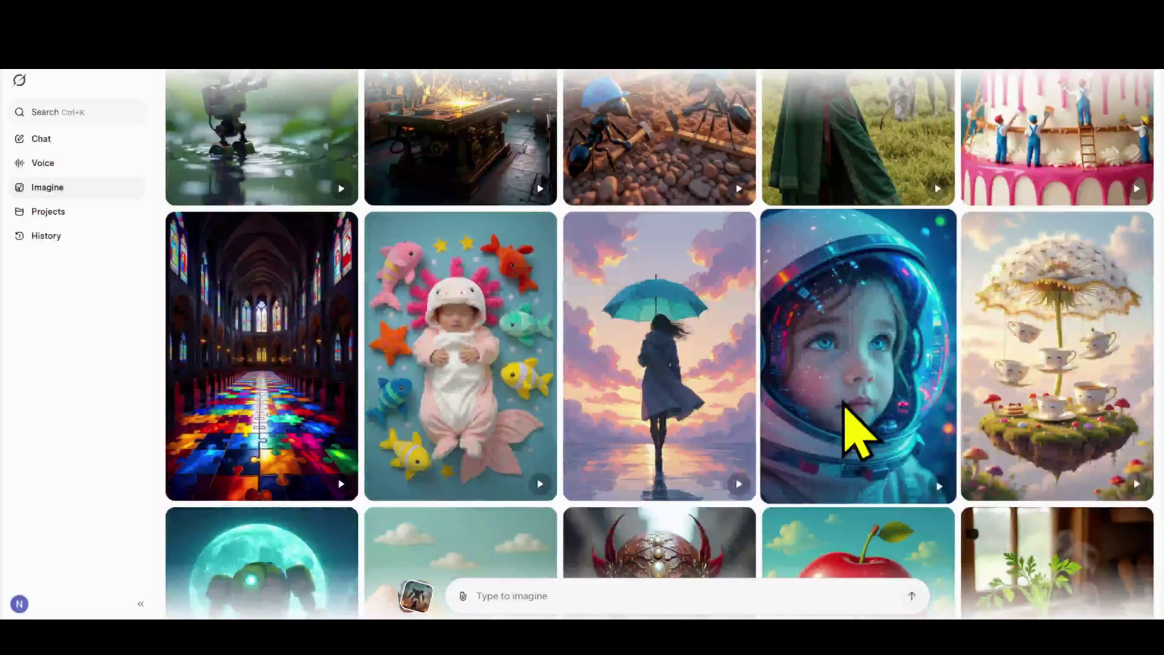
pyautogui.scroll(-3, 855, 432)
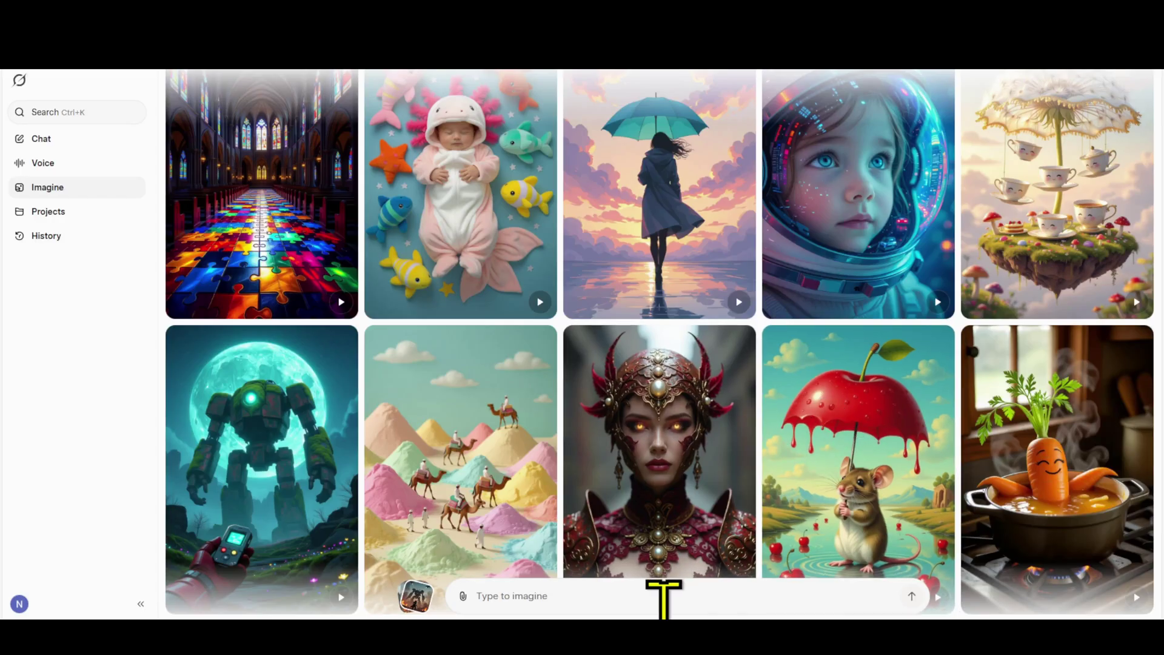
pyautogui.scroll(-5, 671, 597)
# Step: Paste the Pixar-style 3D chipmunk forest prompt and submit it to generate images
pyautogui.write('A playful 3D chipmunk character in Pixar animation style, large expressive eyes, fluffy tail, detailed soft fur, vibrant colors, cinematic lighting, standing on a forest floor with sunlight filtering through trees, high-quality 3D rendering, ultra-realistic Pixar-style character design, full body shot, adorable and lively expression, highly detailed, 8K resolution, photorealistic Pixar animation aesthetic.')
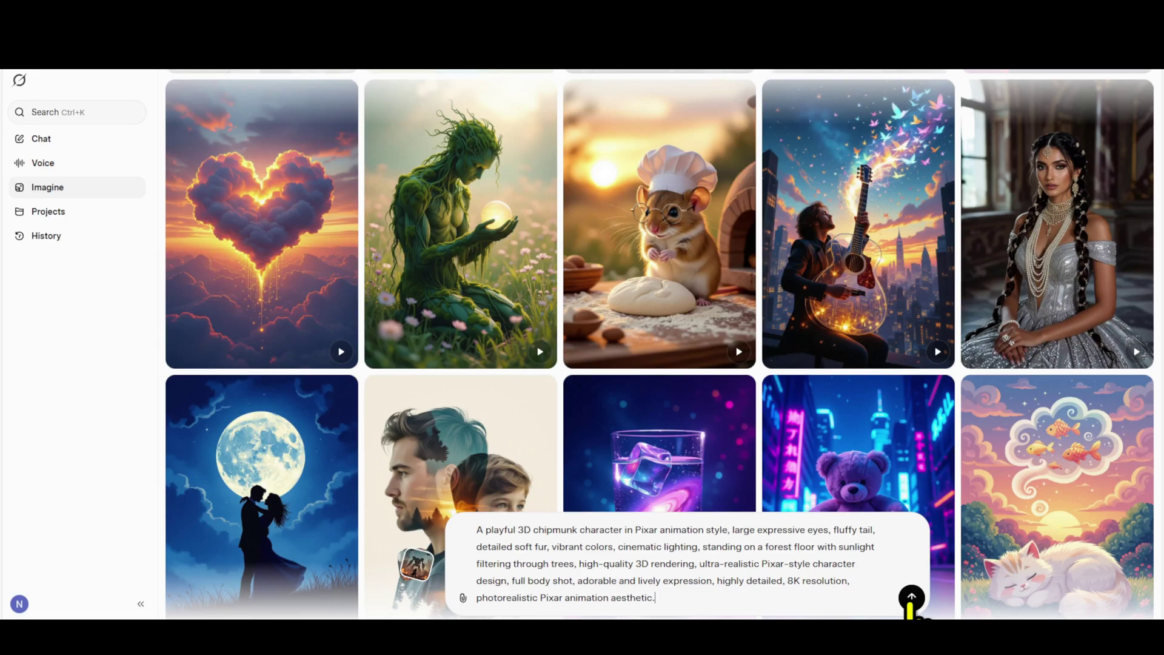
pyautogui.click(911, 598)
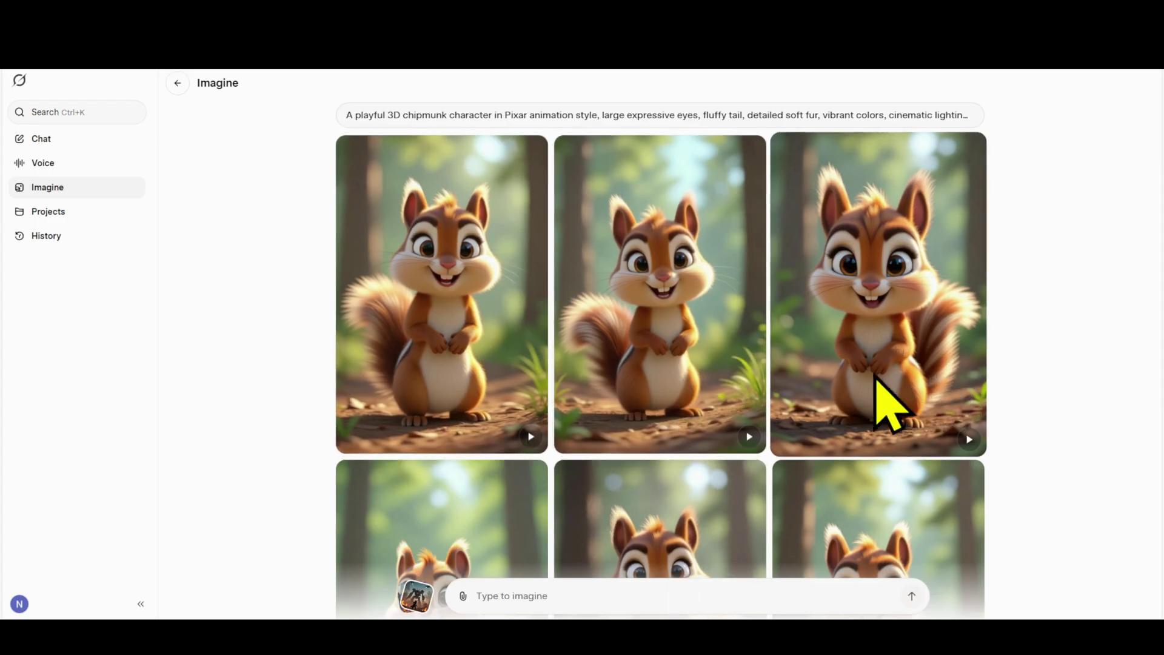
# Step: Open the smiling chipmunk image from the top-right of the results grid
pyautogui.scroll(-4, 486, 416)
pyautogui.scroll(4, 485, 401)
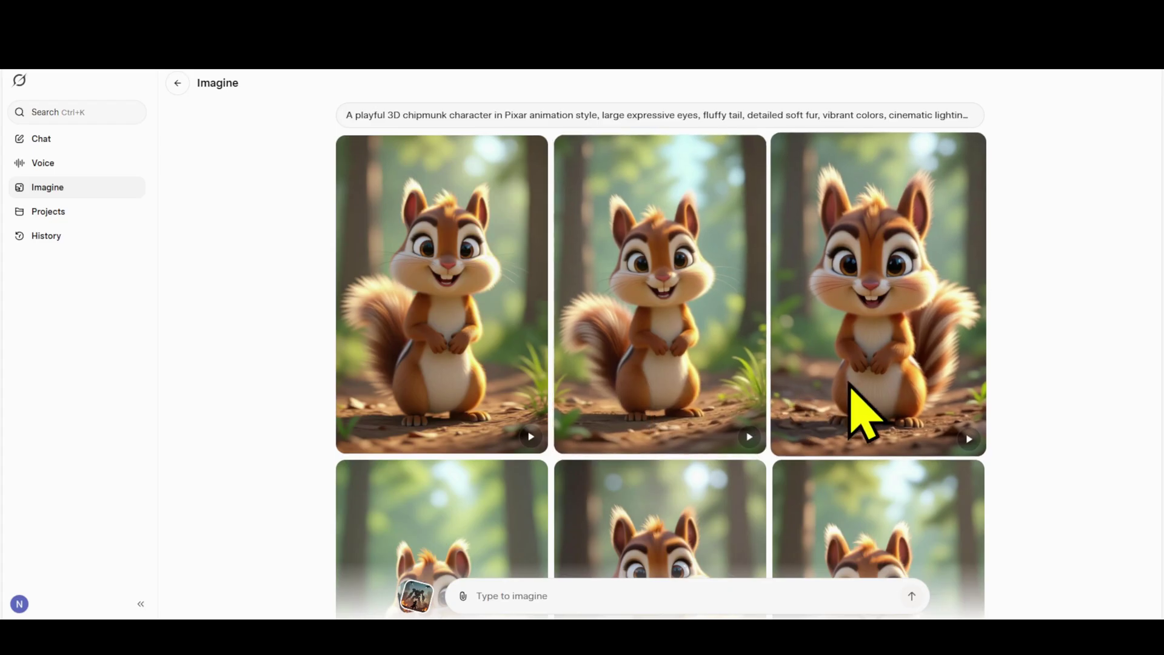
pyautogui.click(877, 414)
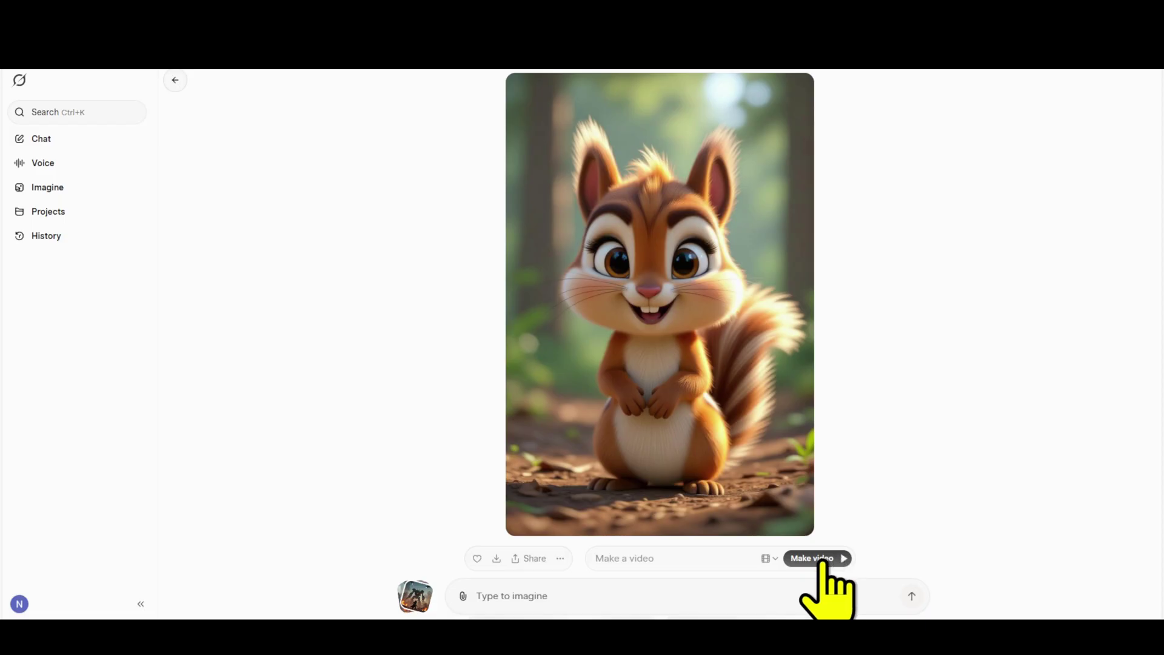
# Step: Enter the video prompt 'The chipmunk is eating a chestnut and looking around curiously.'
pyautogui.click(776, 559)
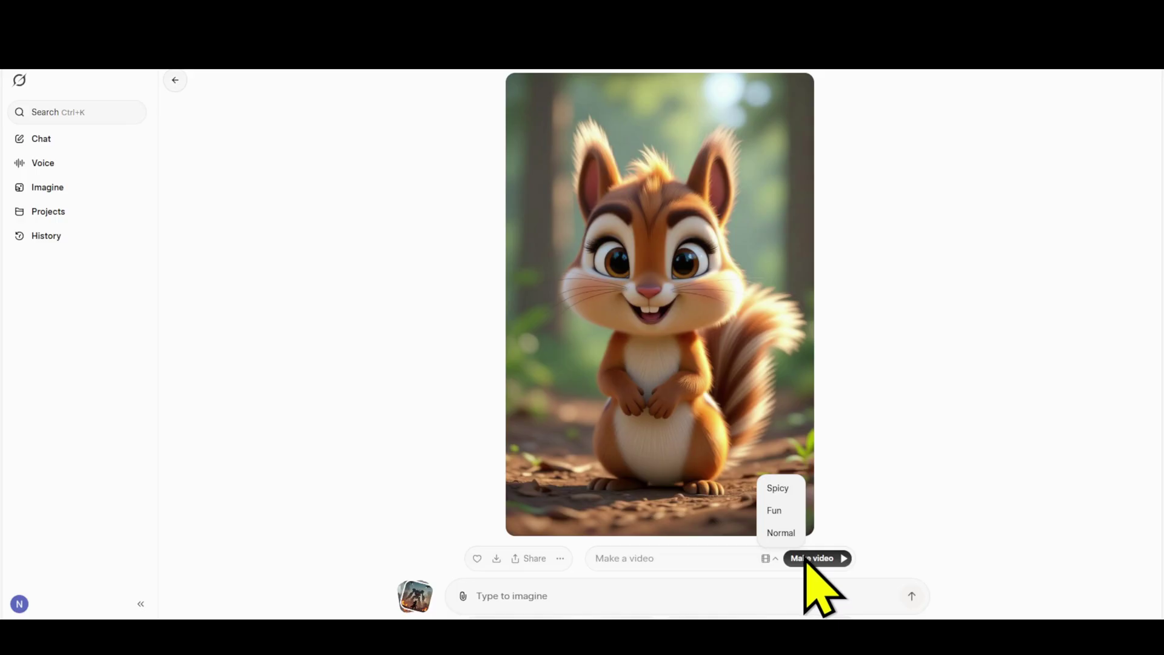
pyautogui.click(640, 559)
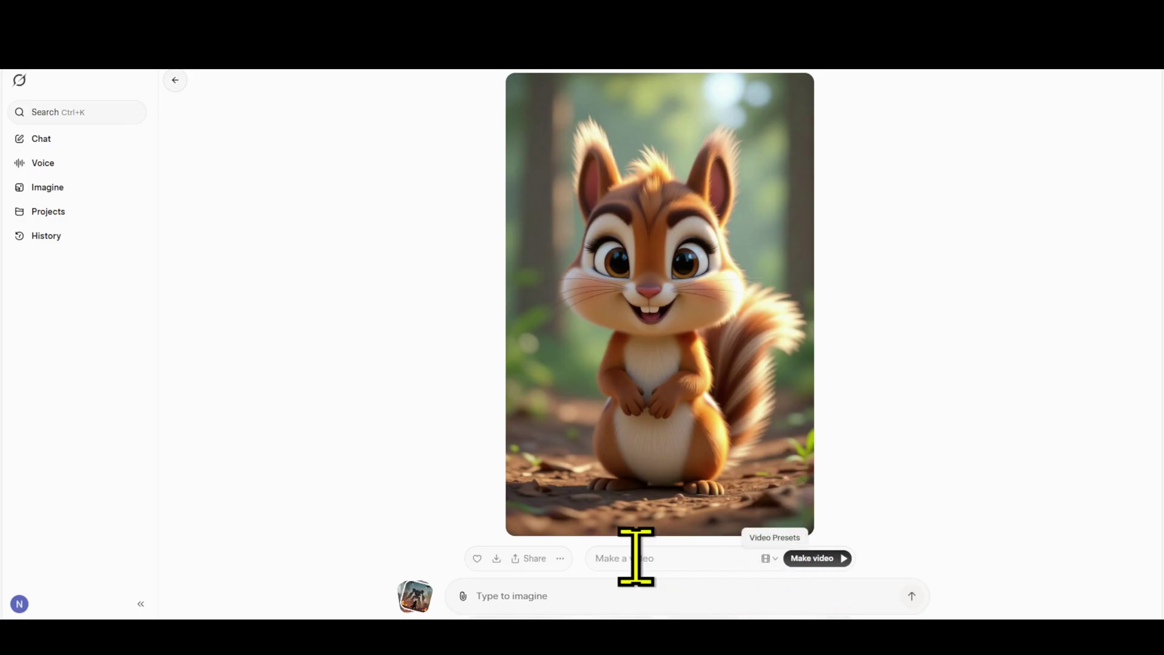
pyautogui.write('The chipmunk is eating a chestnut and looking around curiously.')
pyautogui.moveTo(698, 552); pyautogui.dragTo(553, 558)
pyautogui.click(687, 552)
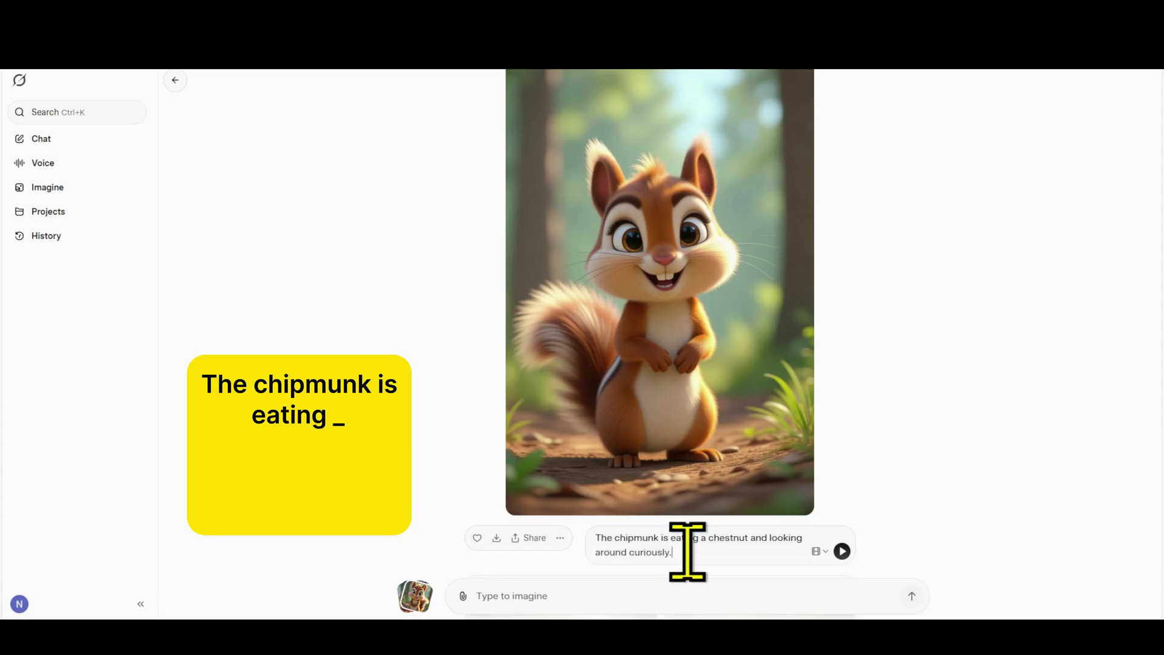
# Step: Generate the chestnut-eating chipmunk video, then clear the video description field
pyautogui.click(842, 552)
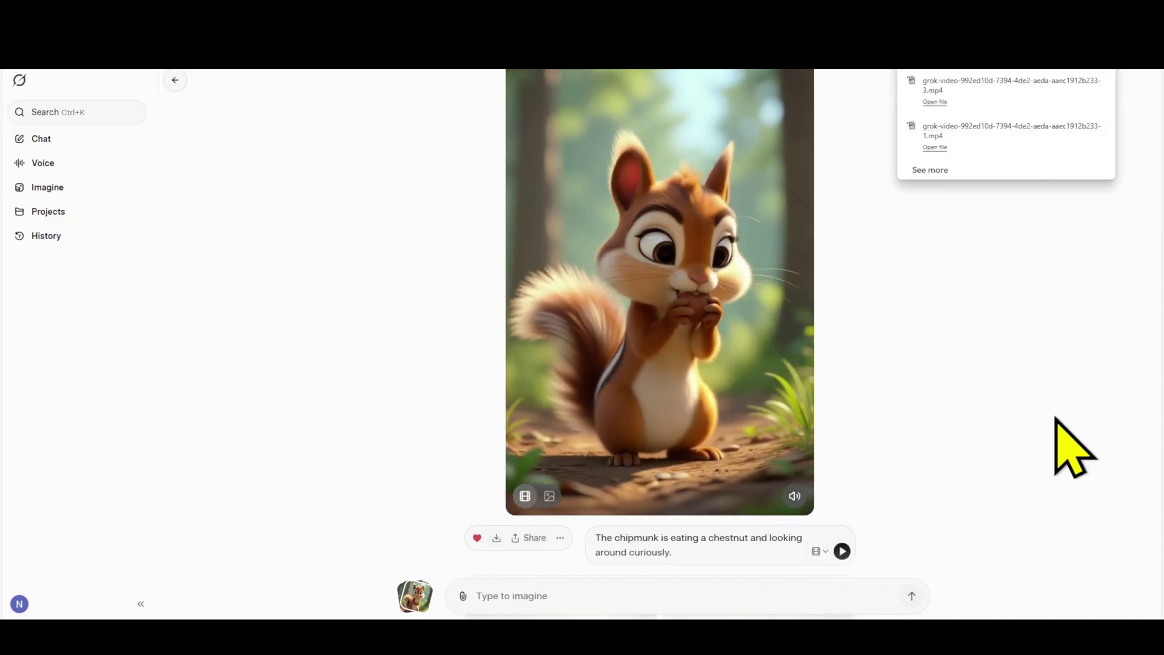
pyautogui.tripleClick(711, 549)
pyautogui.click(711, 549)
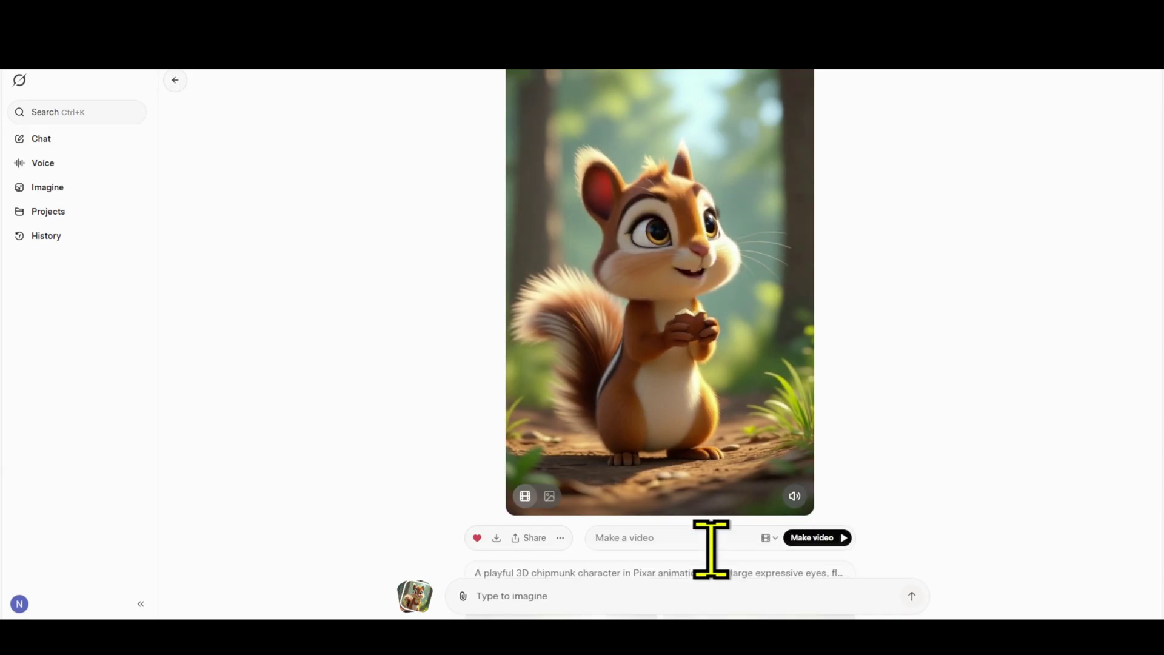
pyautogui.scroll(-2, 883, 499)
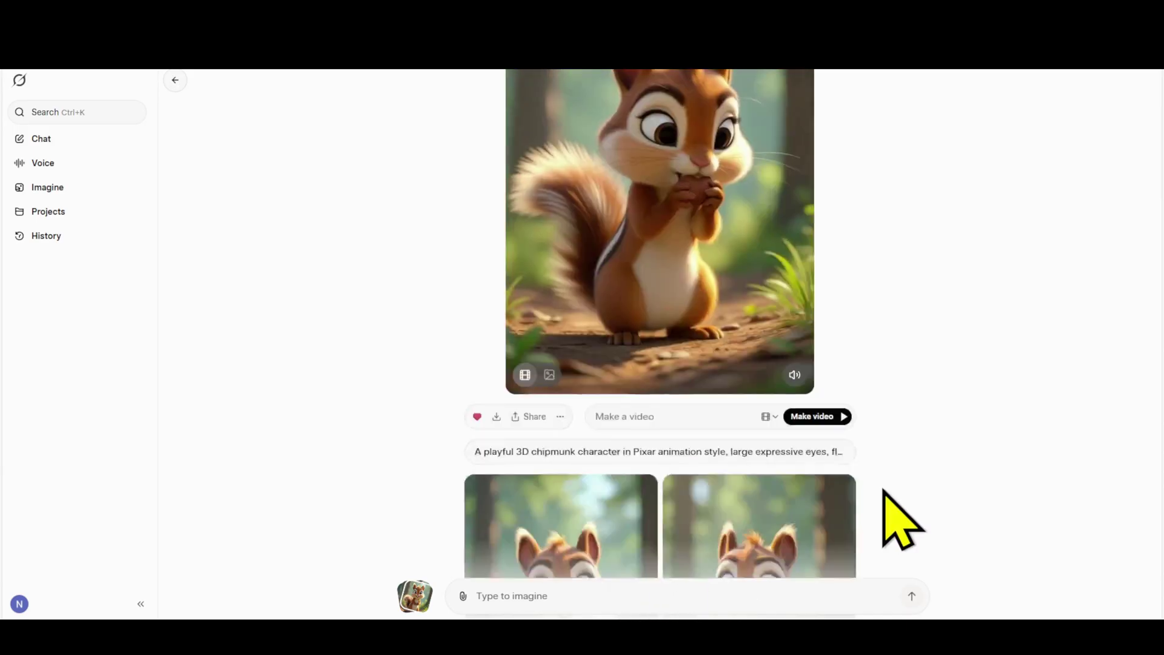
# Step: Switch the video mode to Spicy and confirm being 18 or older
pyautogui.scroll(3, 883, 499)
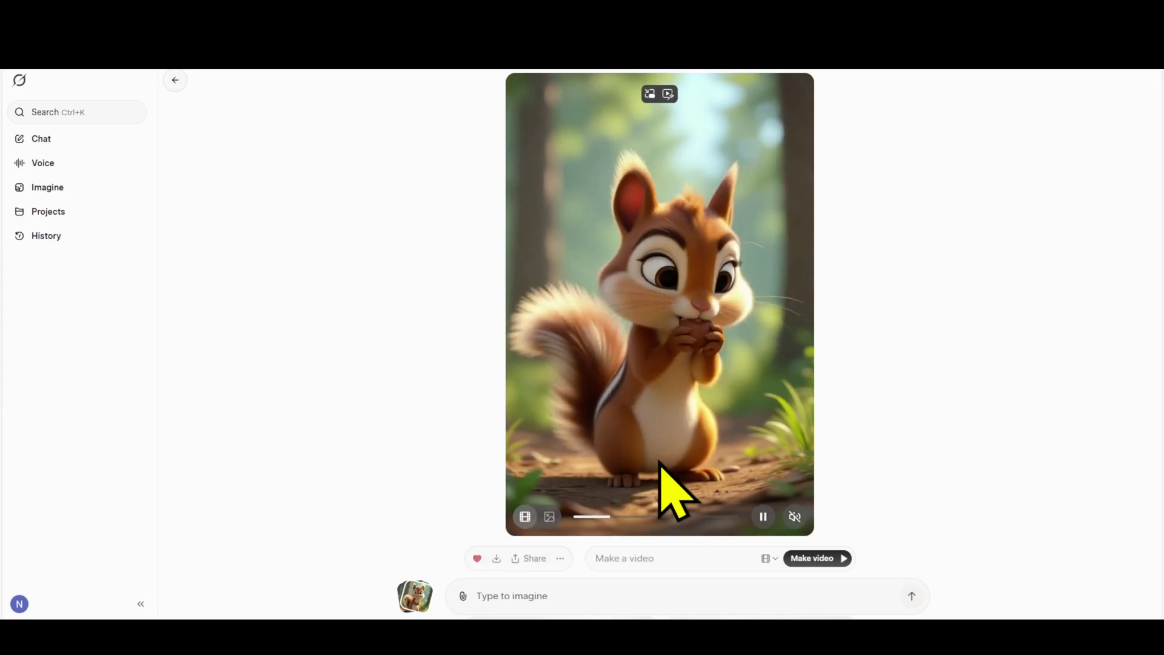
pyautogui.click(787, 492)
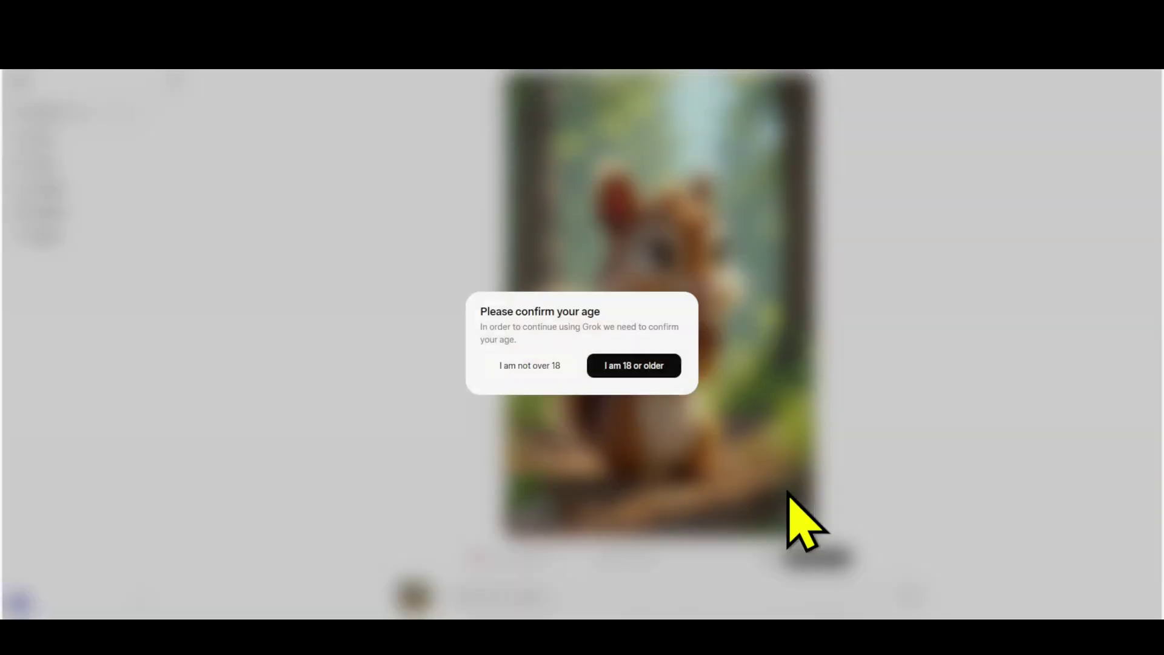
pyautogui.click(627, 373)
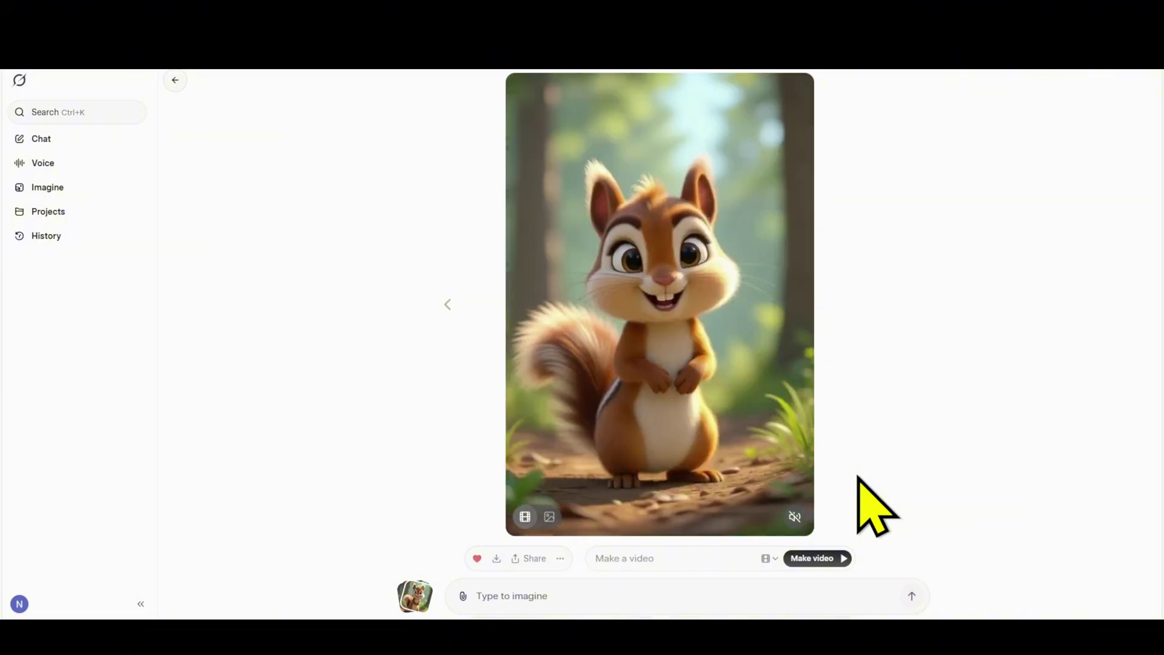
pyautogui.click(770, 558)
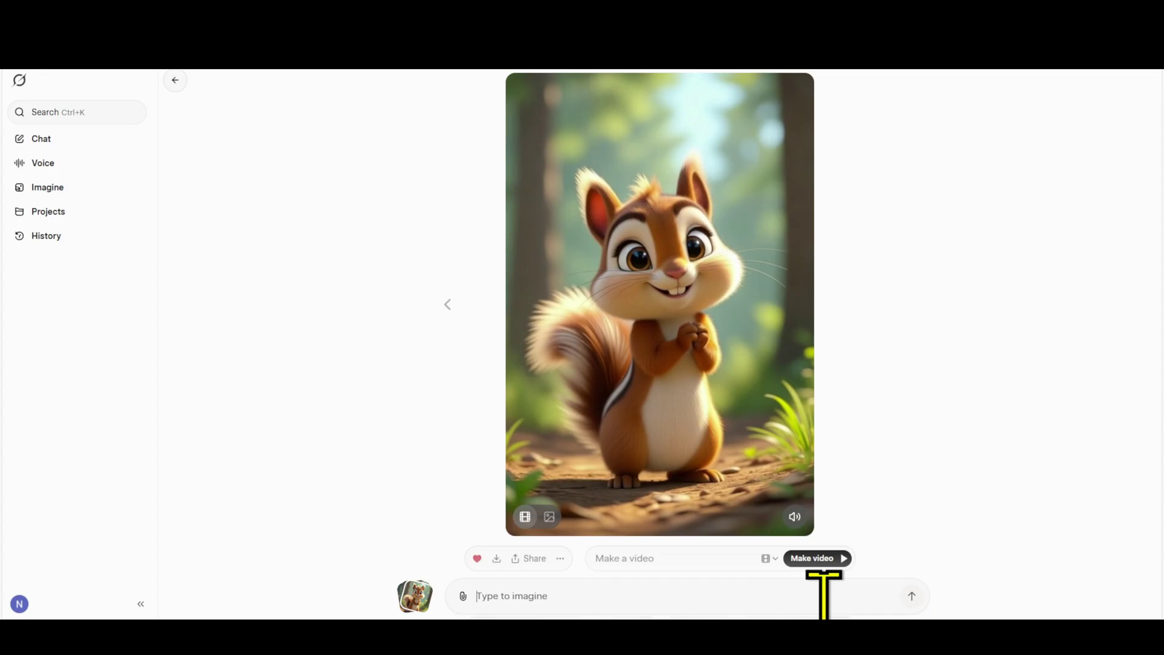
# Step: Paste and submit the prompt for a Pixar-style girl in a red hooded coat holding cake
pyautogui.write('A 3D character of a little girl dressed in a red skirt in Pixar style, with large expressive eyes, a soft and detailed face, and a warm smile. She is wearing a red coat with a hood, a white shirt, a brown skirt, and simple lace shoes. She is holding a piece of cake with milk and flowers, and the background is a dreamy forest scene with sunlight filtering through the trees, creating a lively and refreshing atmosphere. The Pixar-style design is ultra-realistic, featuring soft lighting, detailed textures, and vibrant colors, all rendered in 8K resolution, giving the character an adorable and attractive appearance, with a charming and realistic Pixar animation style.')
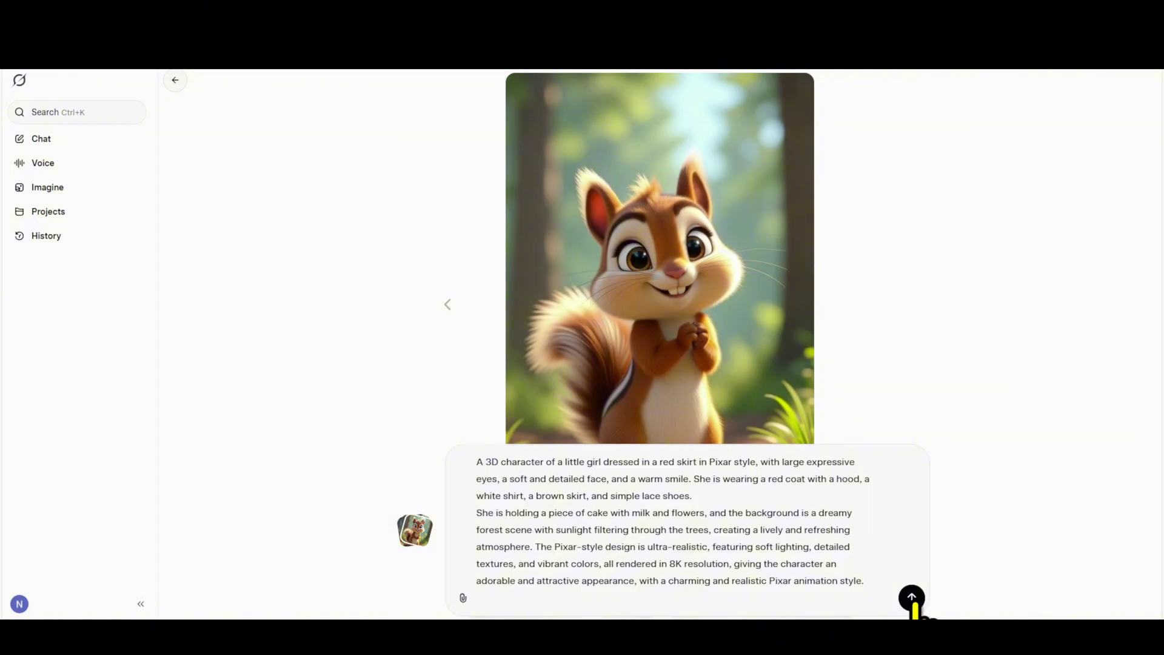
pyautogui.click(912, 597)
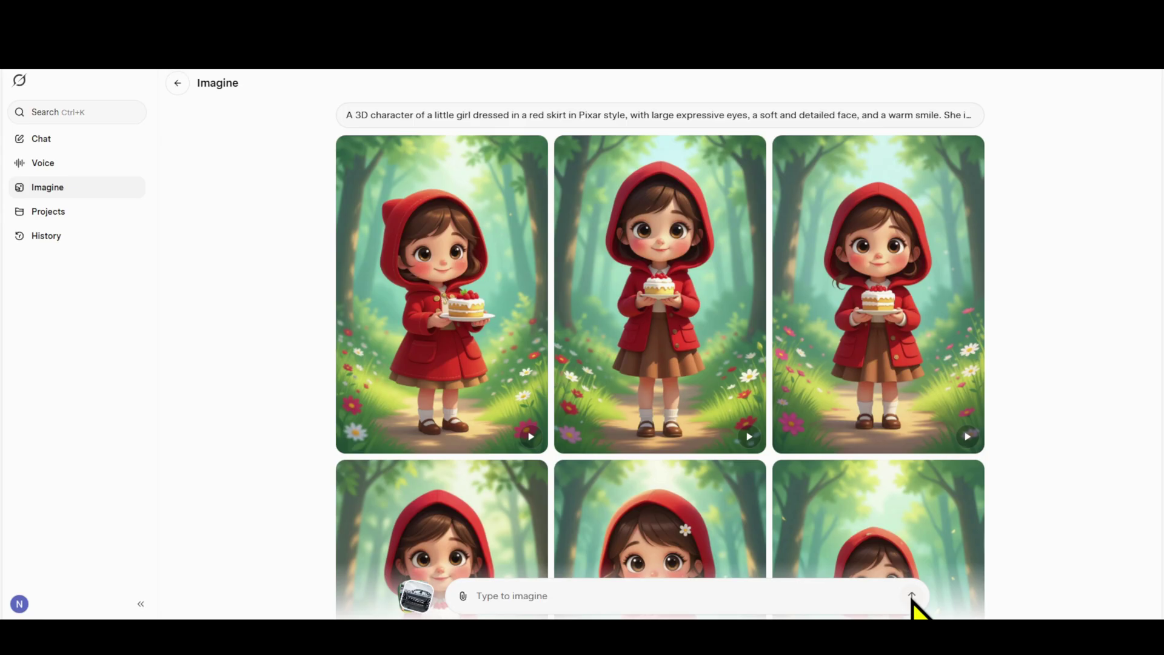
pyautogui.scroll(-3, 897, 421)
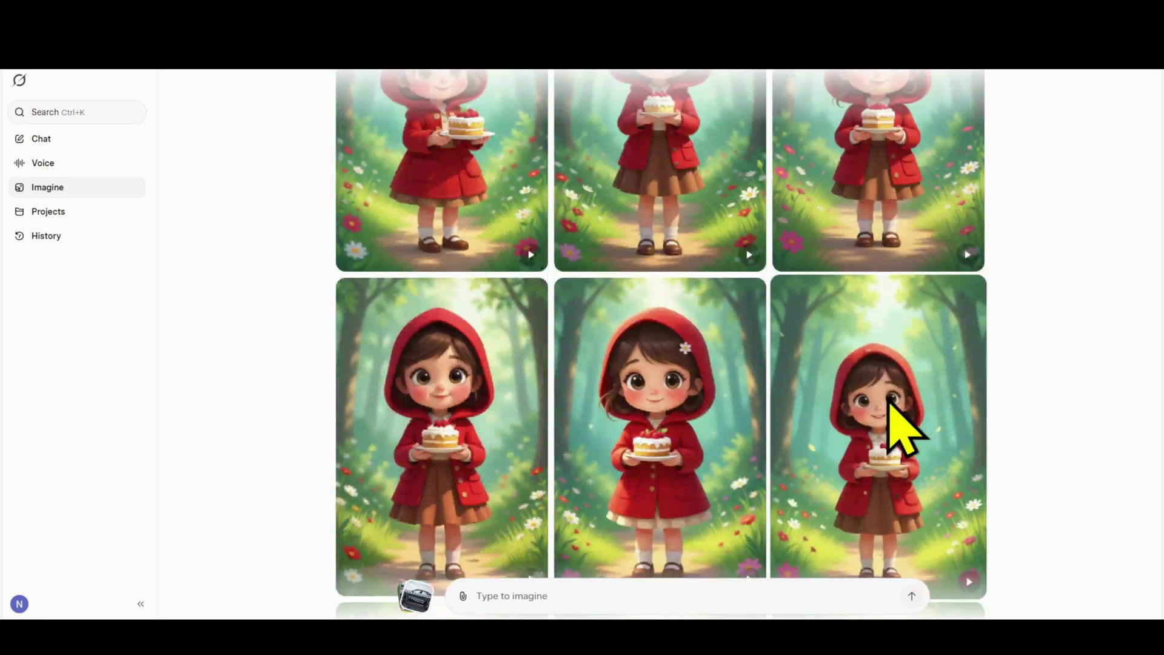
pyautogui.scroll(-1, 889, 400)
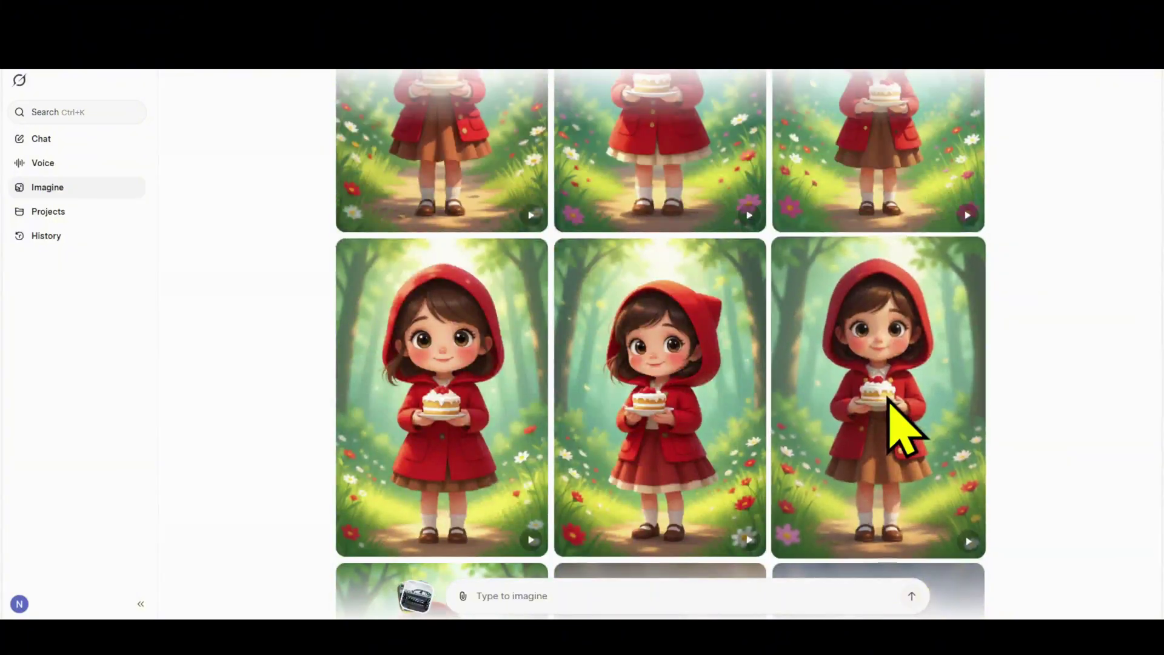
pyautogui.scroll(3, 889, 400)
pyautogui.scroll(5, 894, 418)
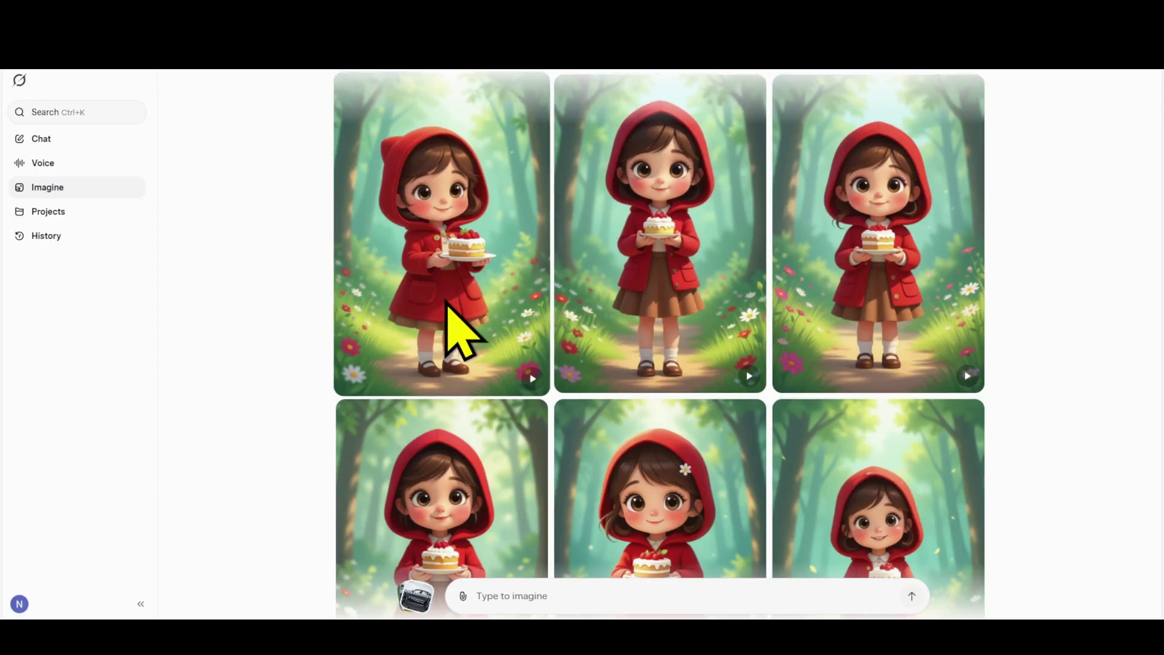
pyautogui.scroll(1, 419, 307)
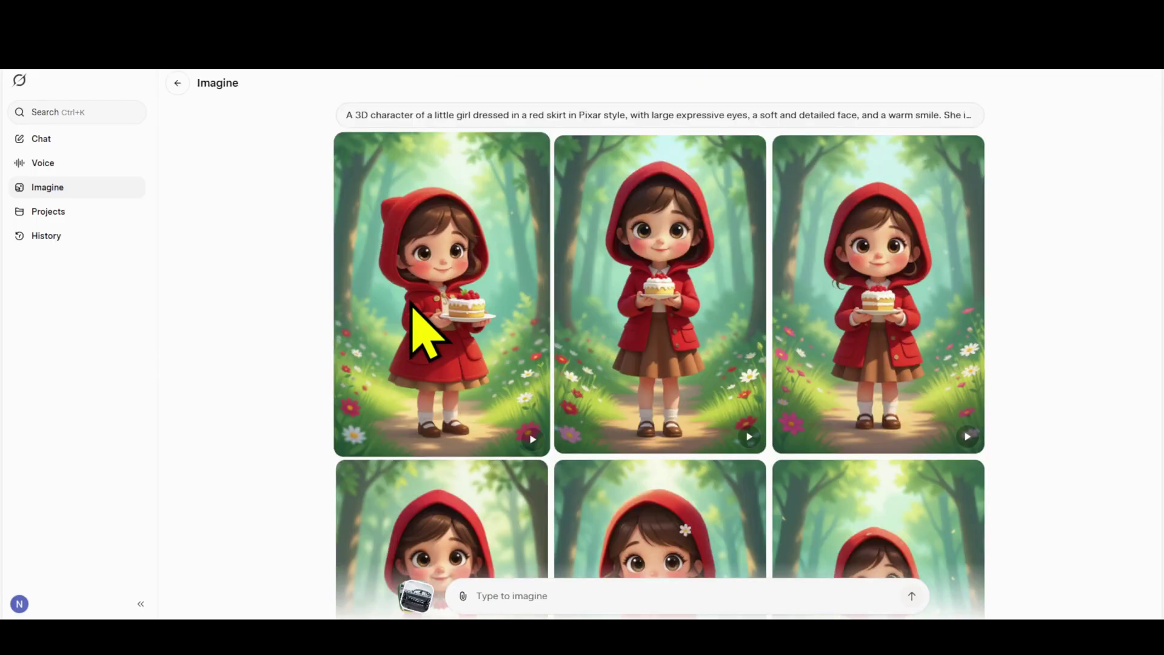
# Step: Open the first red-hooded girl image and generate a video of a wolf lurking behind her
pyautogui.click(446, 373)
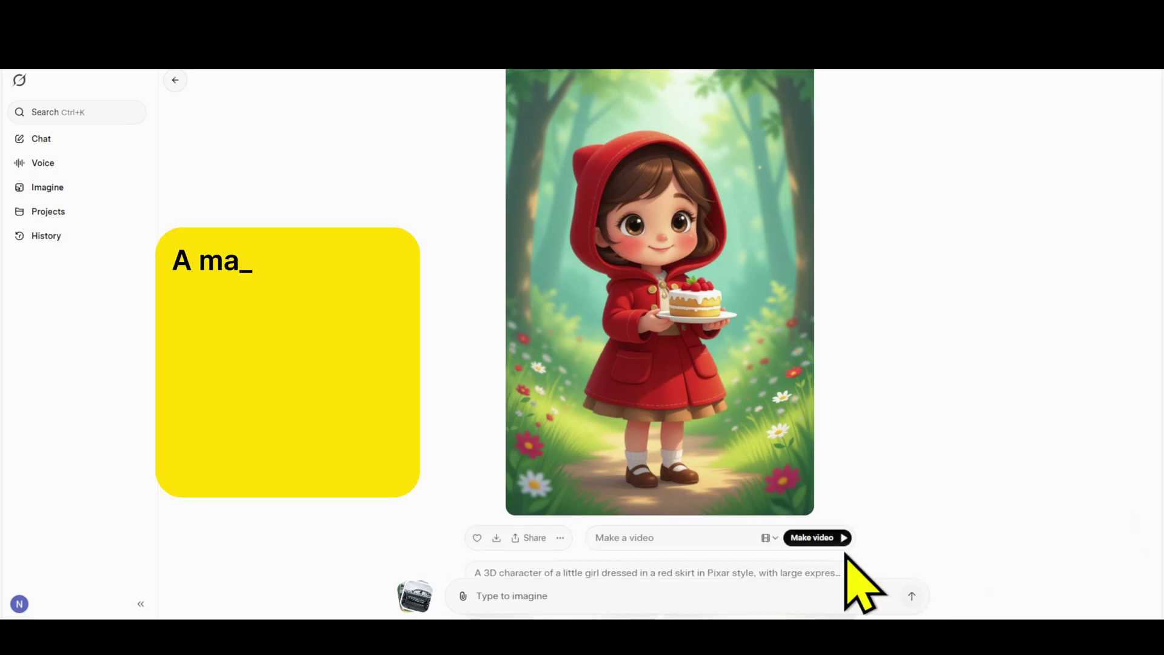
pyautogui.click(843, 555)
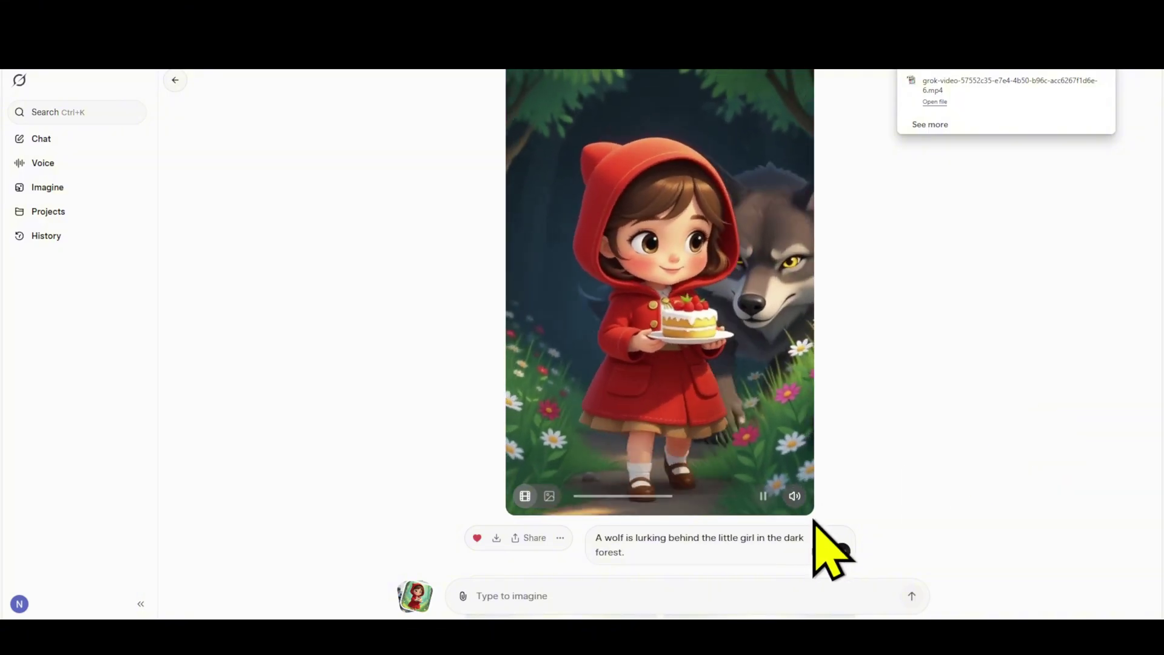
pyautogui.click(842, 551)
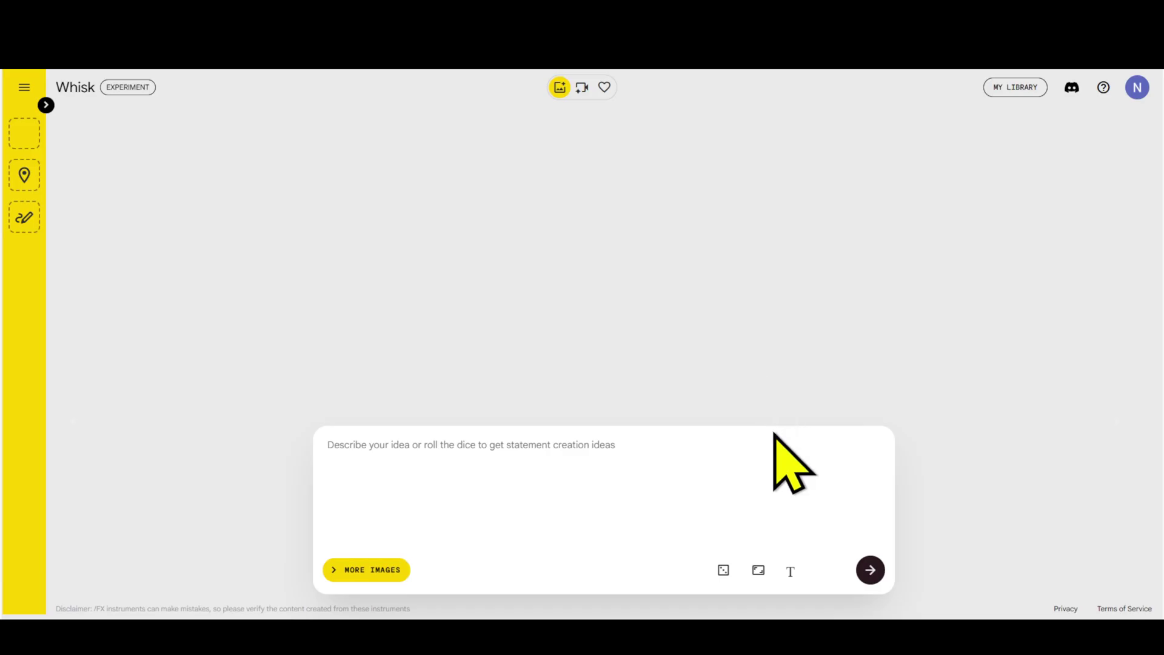
# Step: Set Whisk's image frame ratio to 16:9 landscape
pyautogui.click(762, 577)
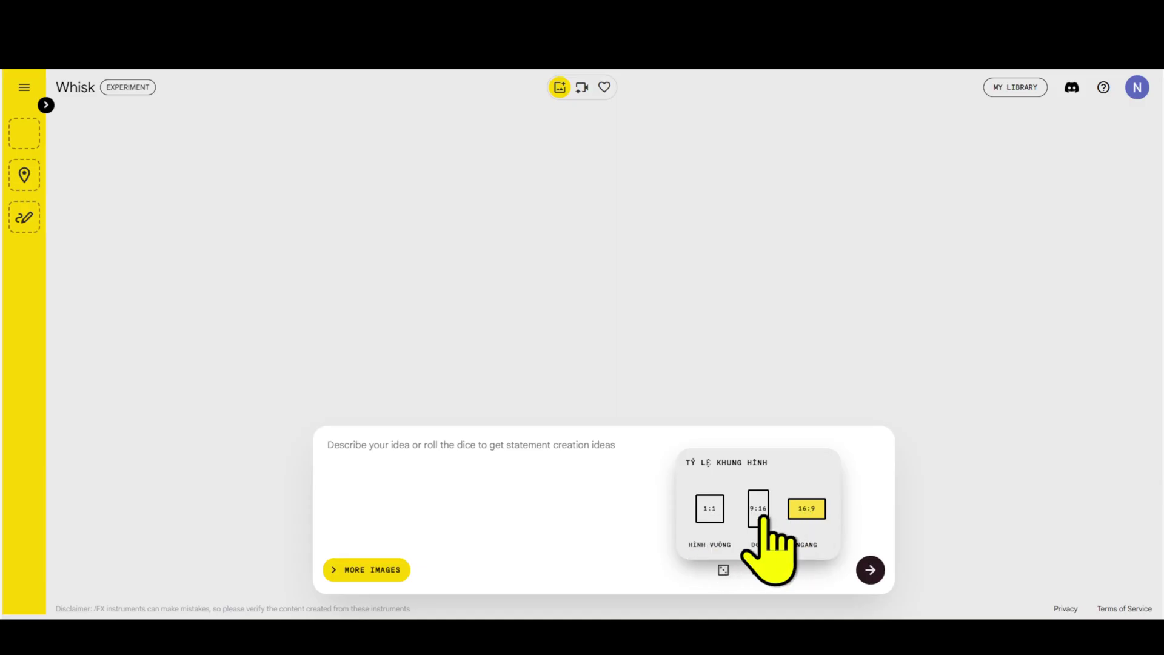
pyautogui.click(812, 507)
pyautogui.rightClick(698, 280)
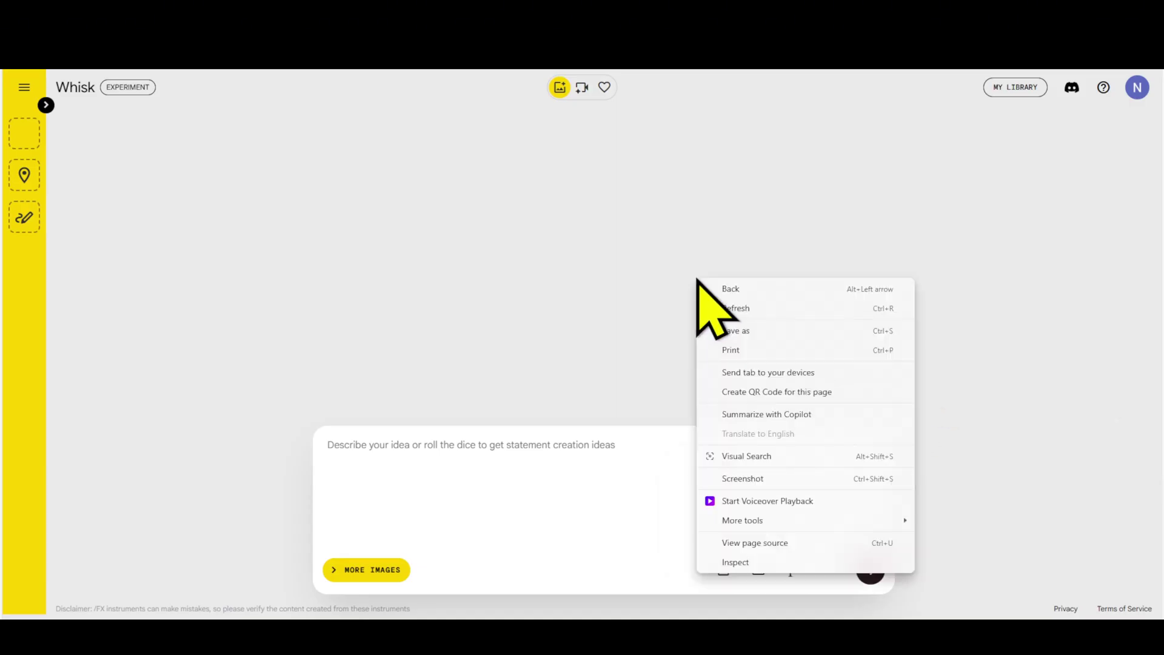
pyautogui.click(967, 333)
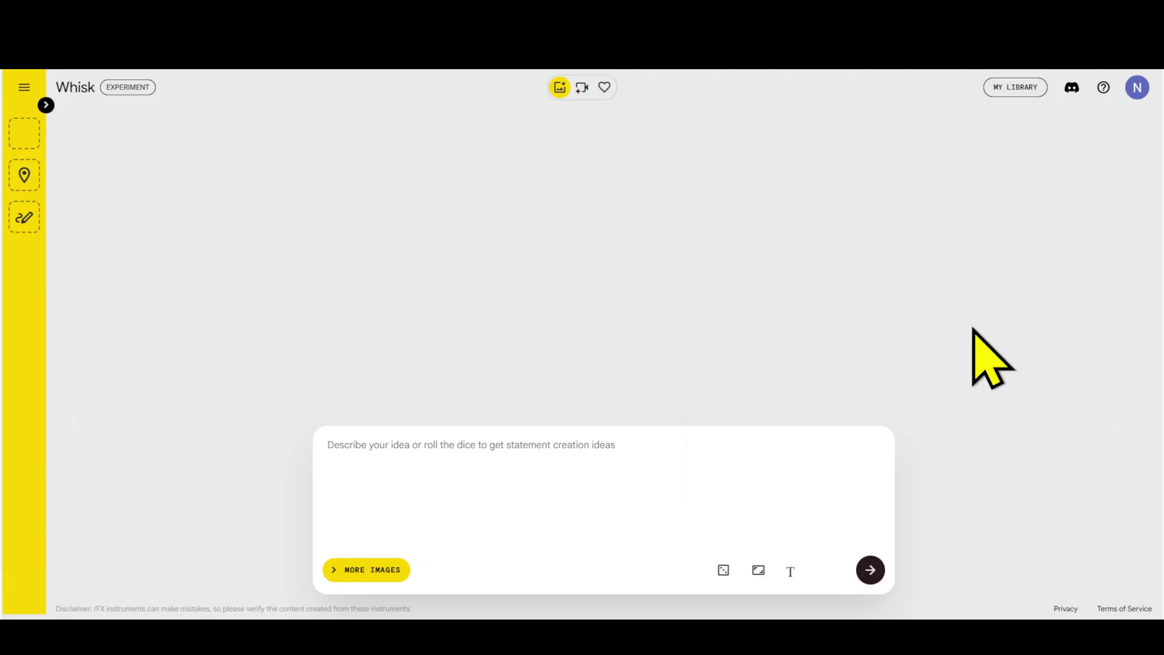
pyautogui.click(759, 570)
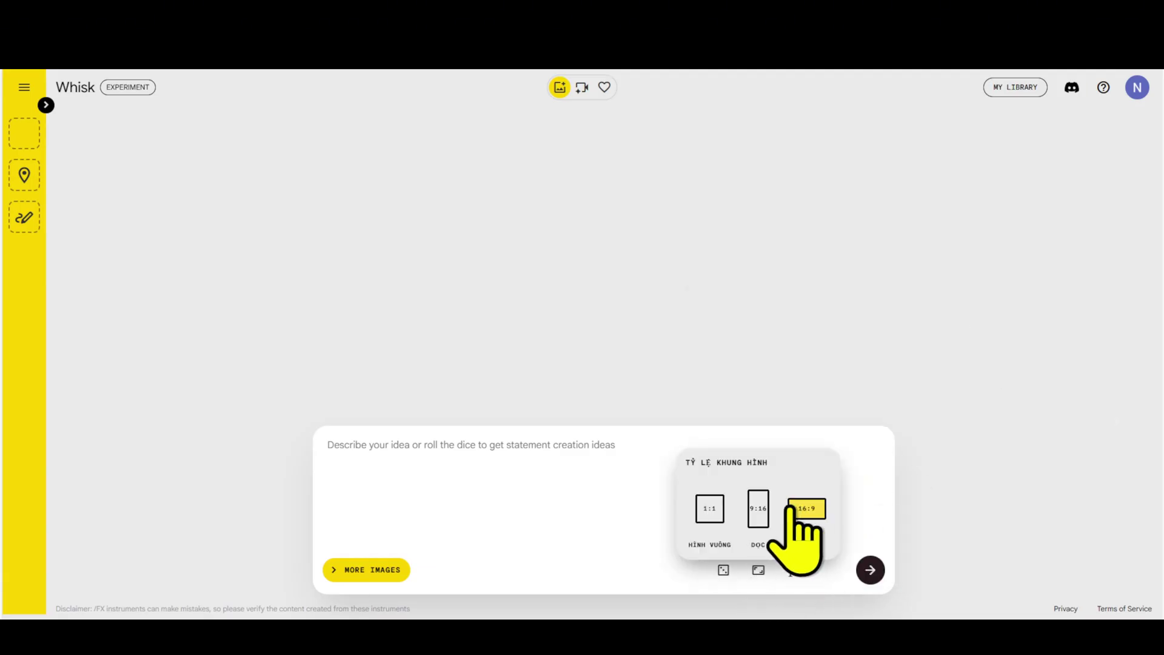
pyautogui.click(525, 503)
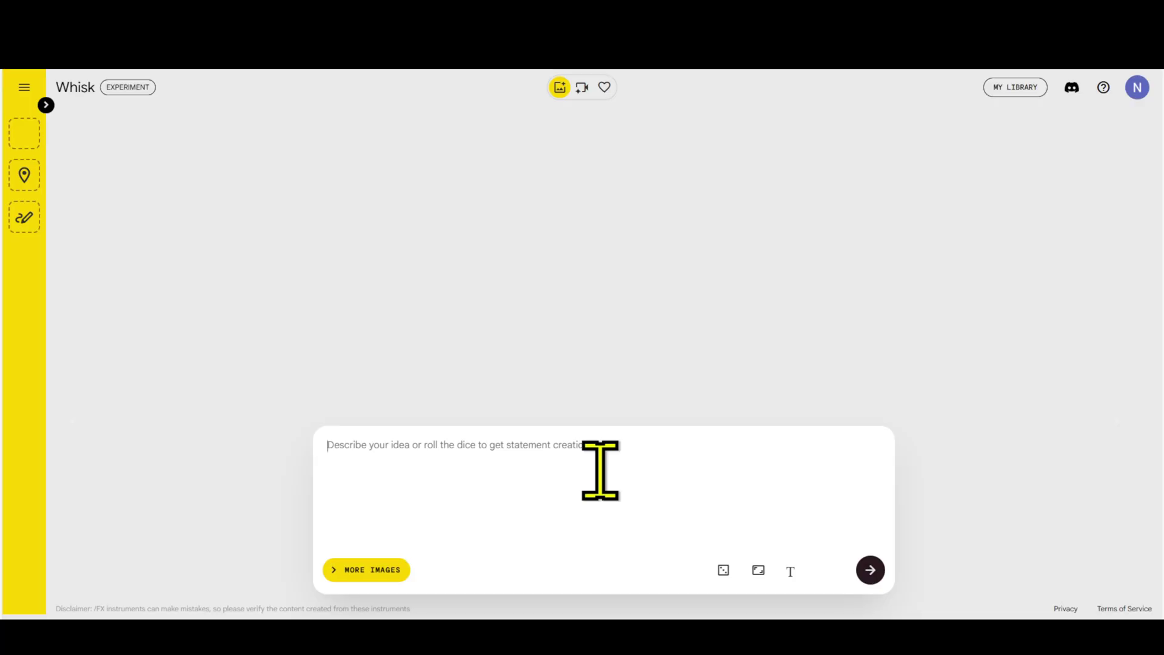
# Step: Paste the National Geographic-style prompt of a majestic tiger walking through a sunlit forest
pyautogui.write('A majestic tiger walking through a dense forest, sunlight filtering through the trees, realistic fur texture, detailed shadows, natural lighting, cinematic composition, ultra-realistic style, 8K photography, shallow depth of field, National Geographic wildlife photo')
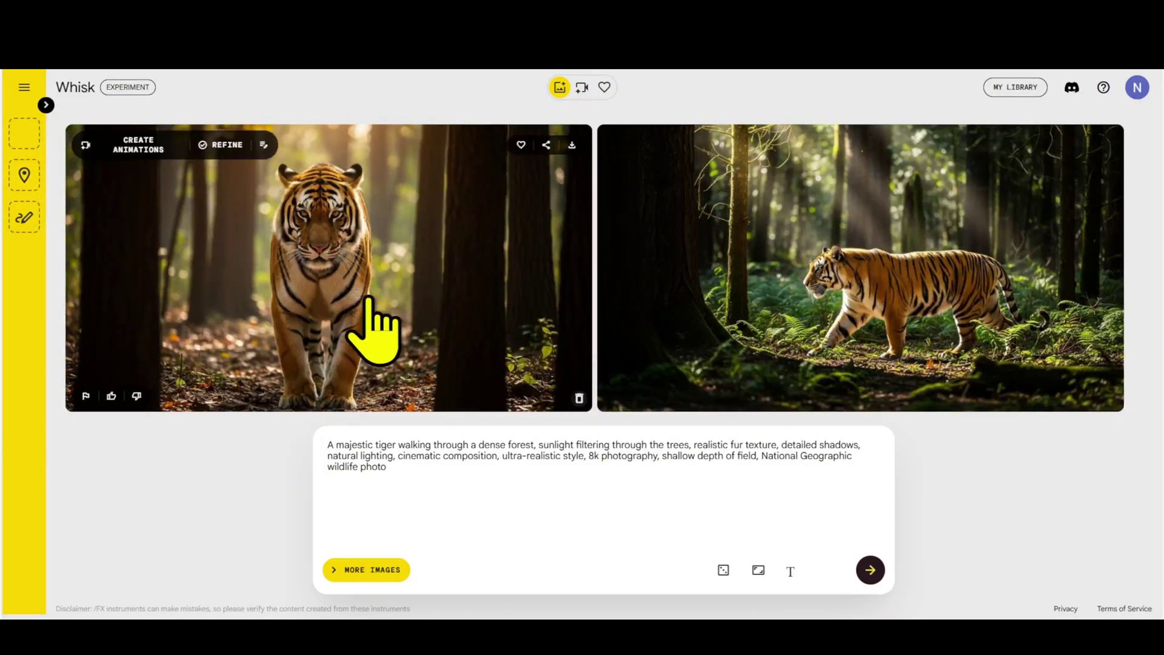
# Step: Preview the front-facing and side-view walking tiger images, then select the tiger prompt for replacement
pyautogui.click(309, 279)
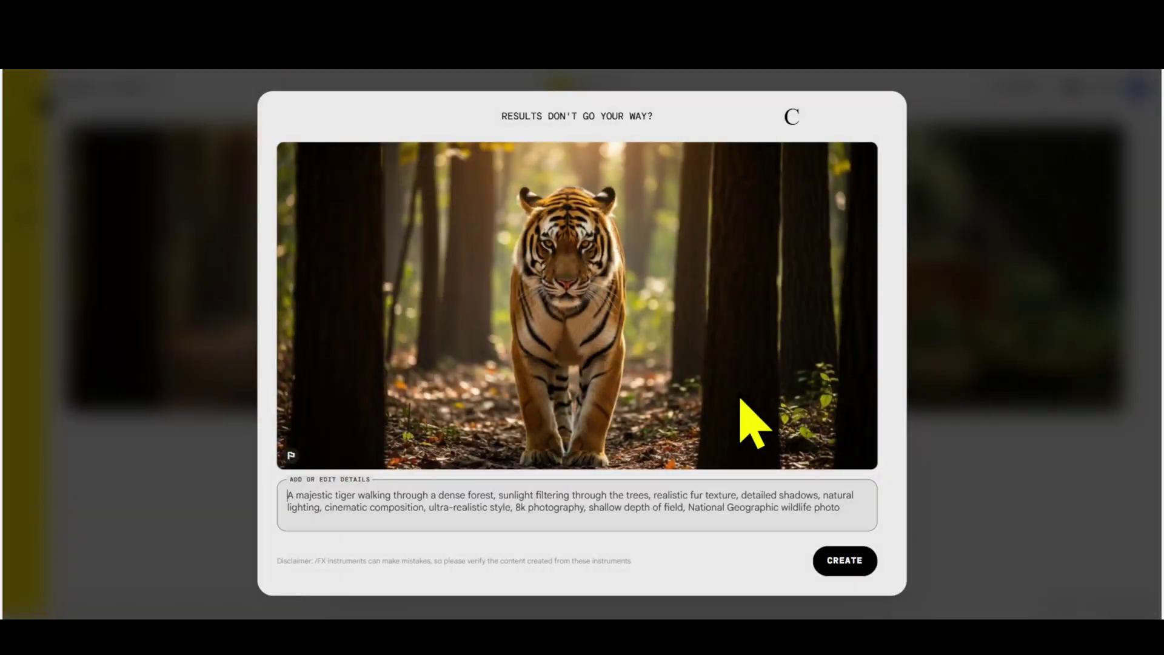
pyautogui.click(994, 532)
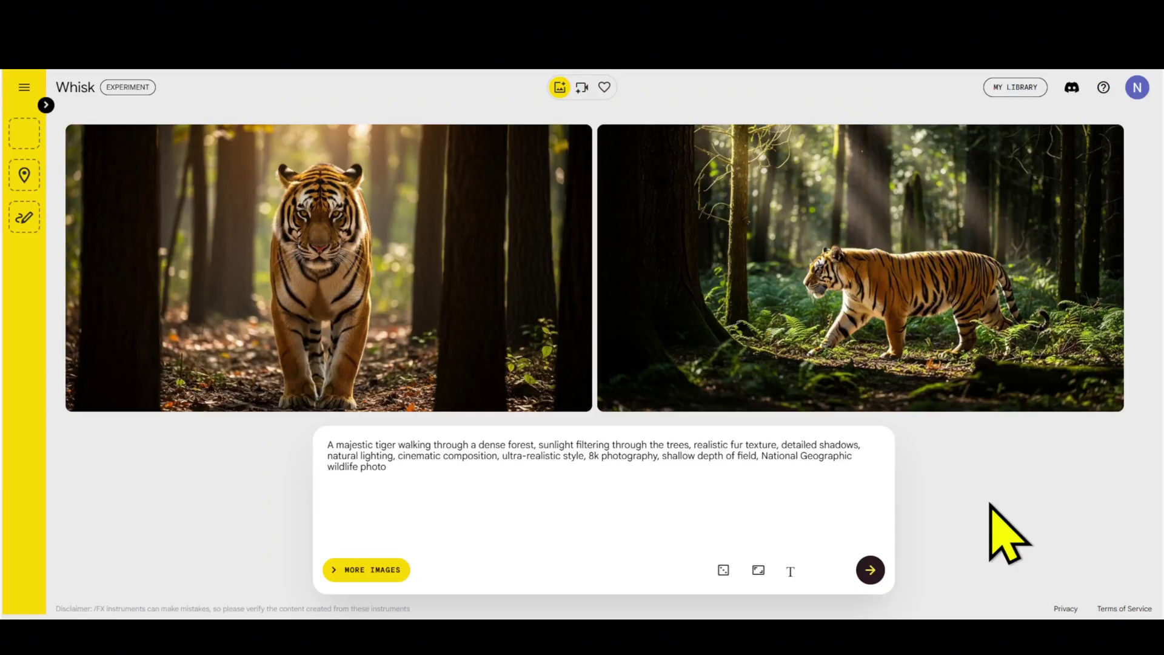
pyautogui.click(927, 332)
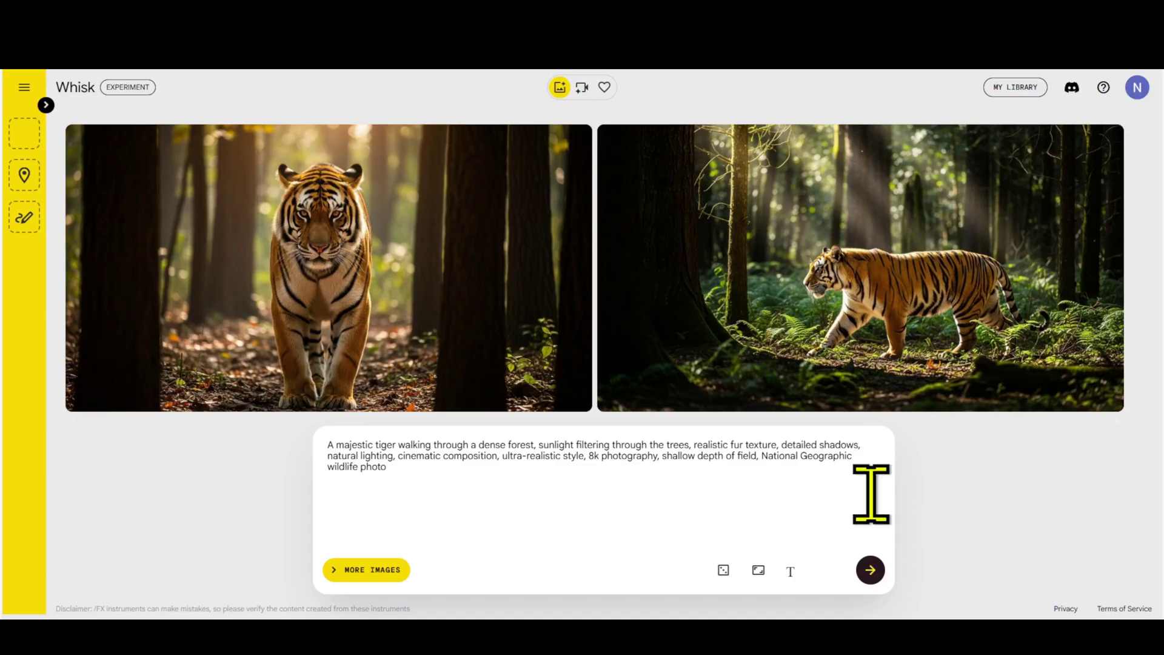
pyautogui.tripleClick(554, 462)
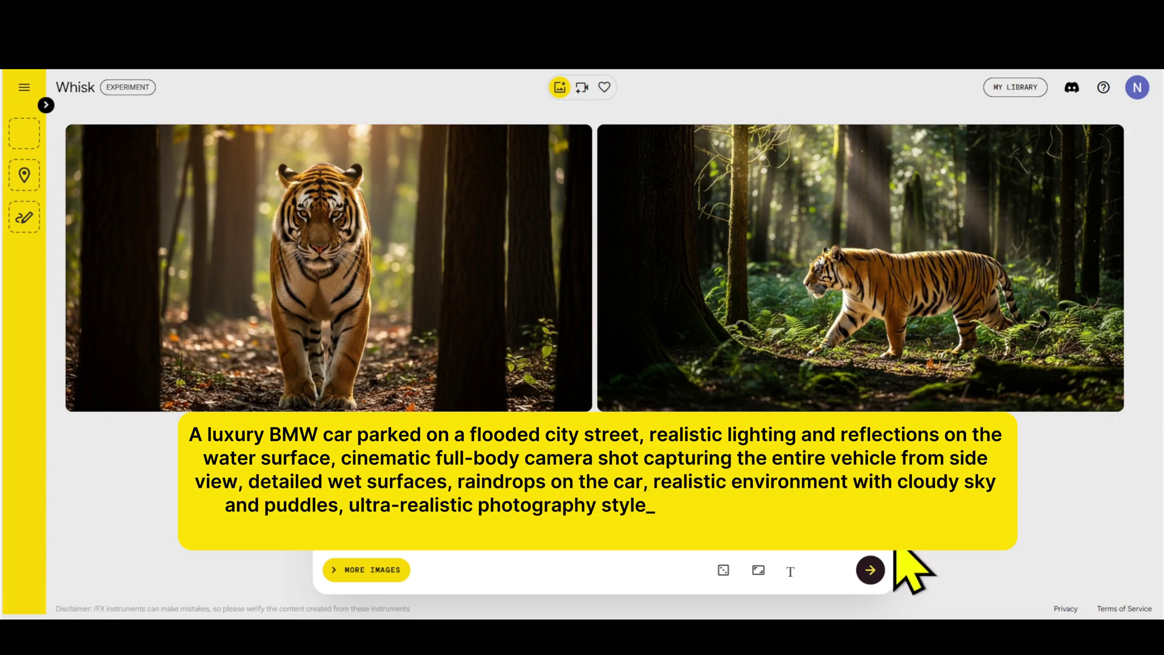
# Step: Generate images from the BMW prompt and preview the blue and grey BMW results
pyautogui.click(871, 571)
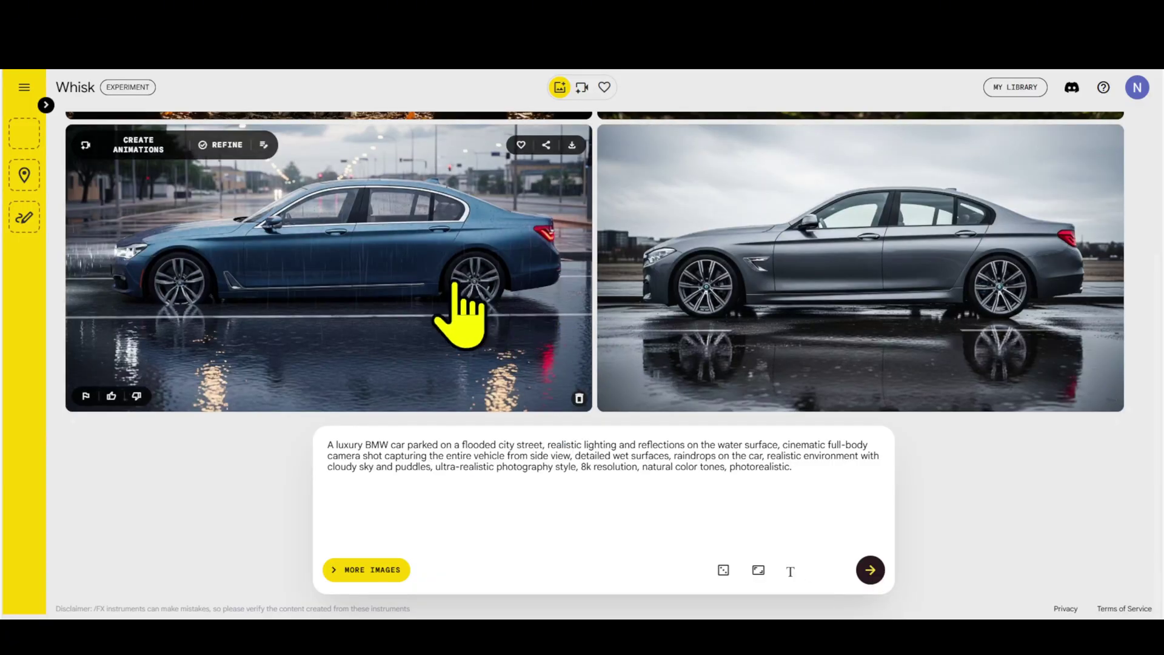
pyautogui.click(454, 284)
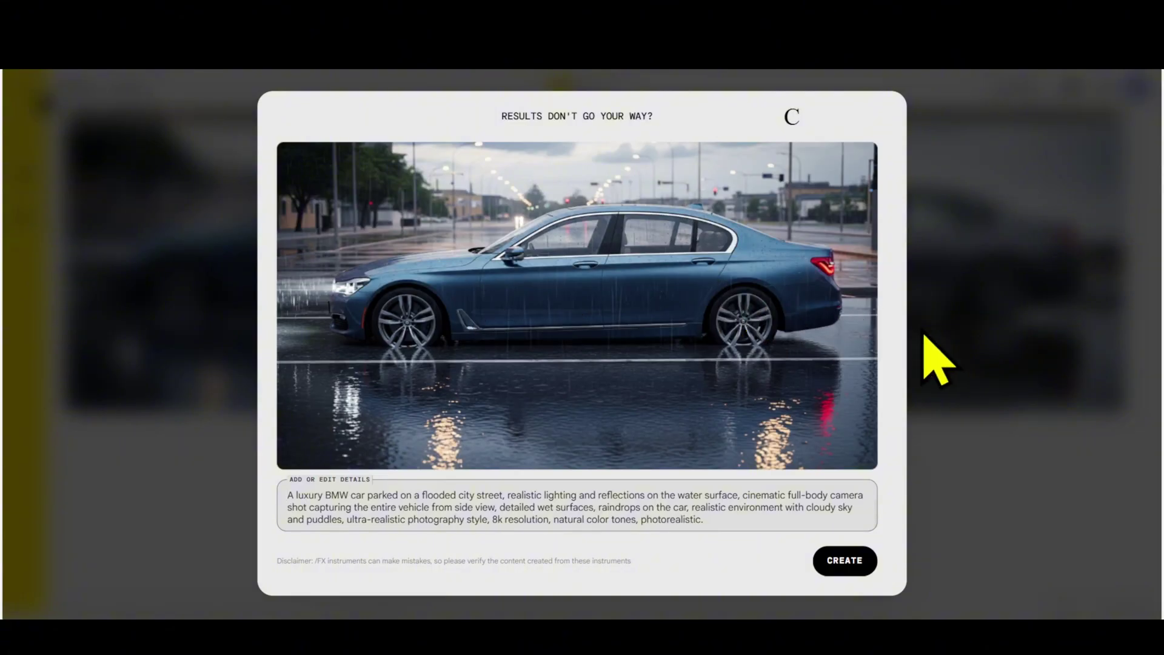
pyautogui.click(956, 320)
pyautogui.click(928, 317)
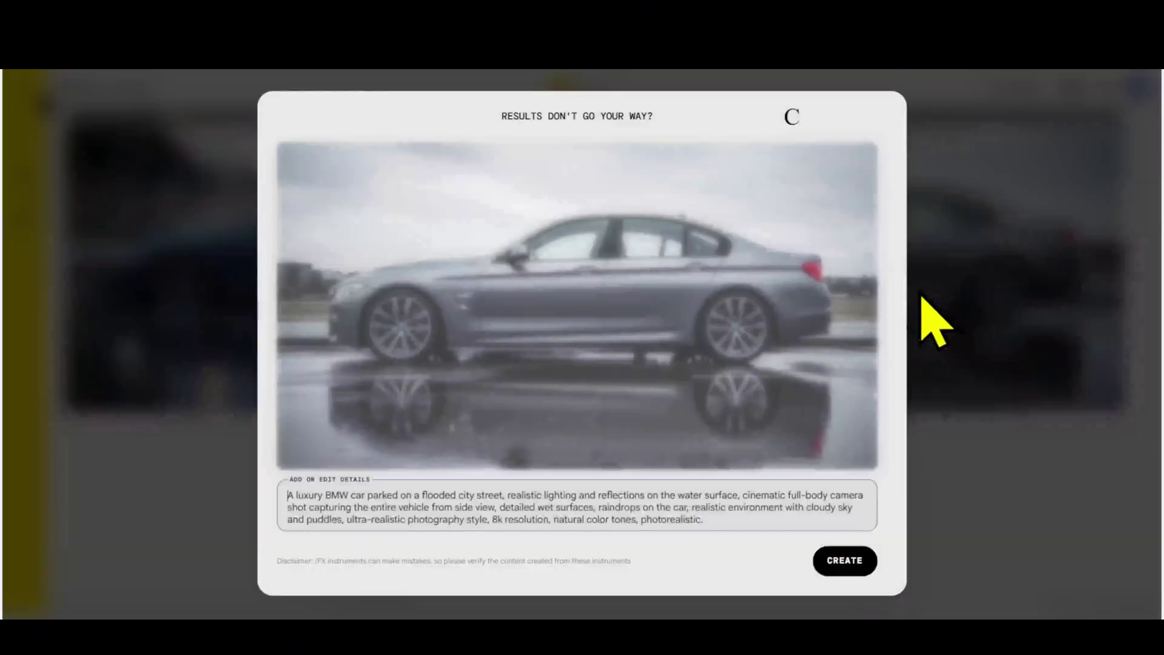
pyautogui.click(1029, 503)
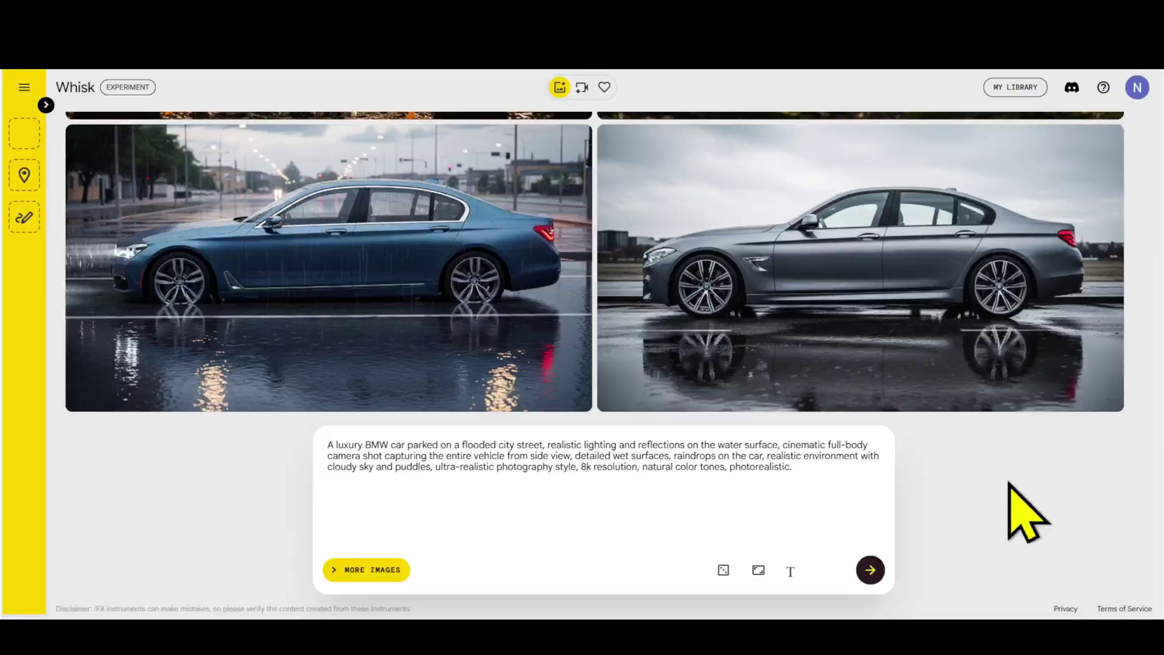
# Step: Download the blue and grey BMW images and confirm them in the downloads list
pyautogui.click(572, 144)
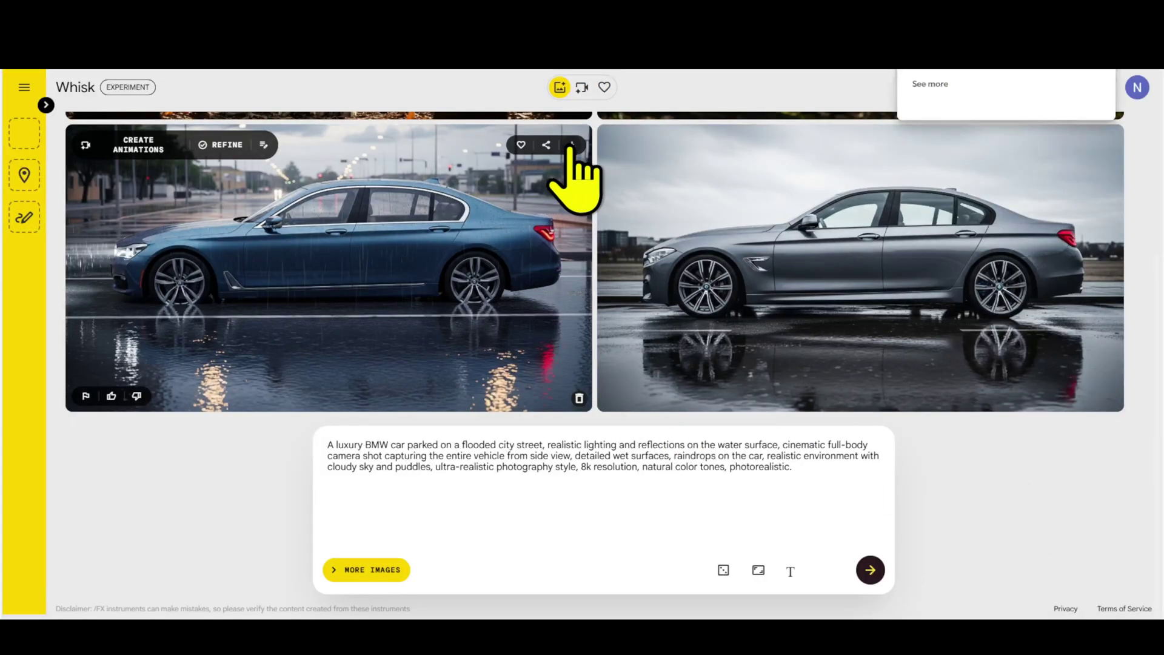
pyautogui.click(963, 512)
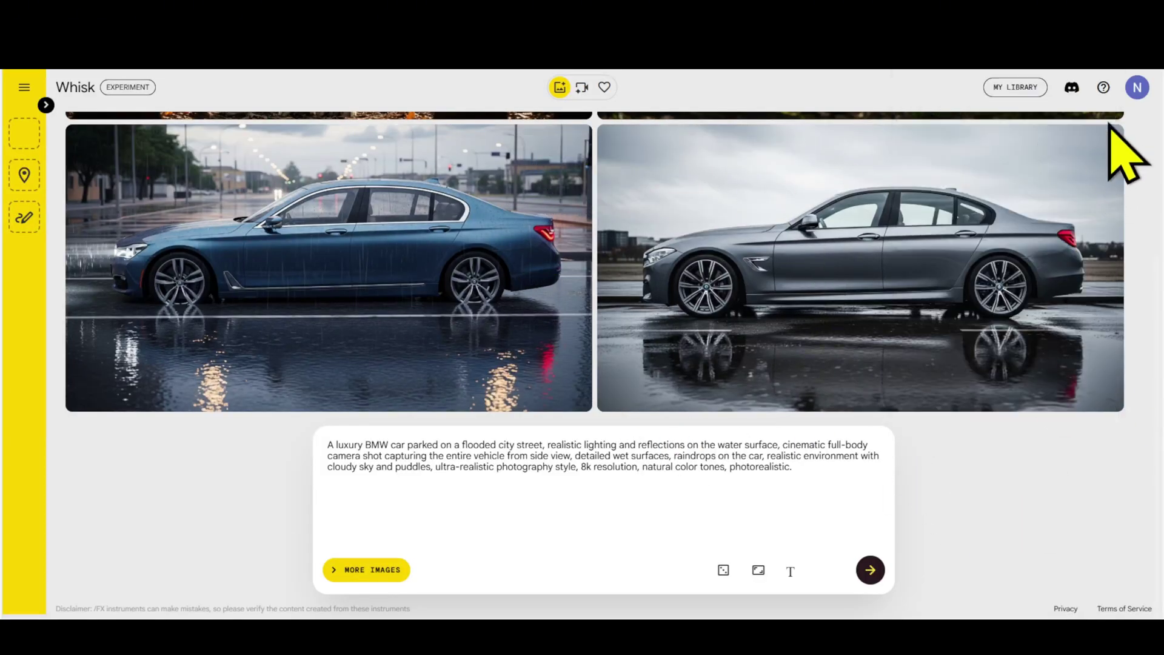
pyautogui.click(1103, 145)
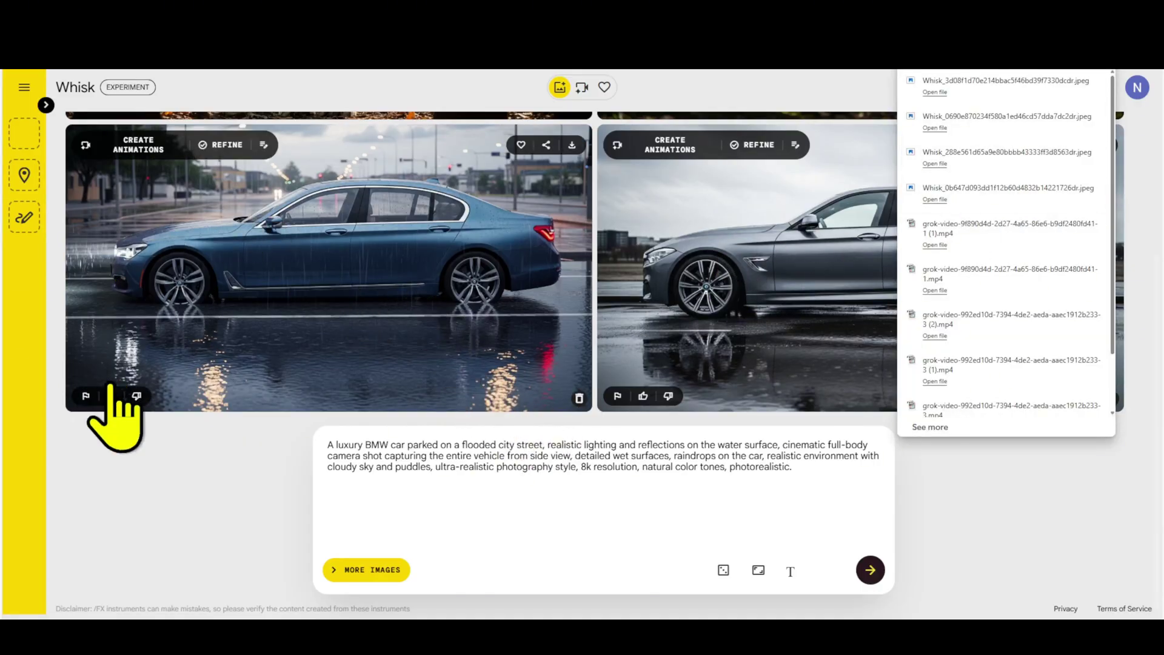
pyautogui.click(570, 146)
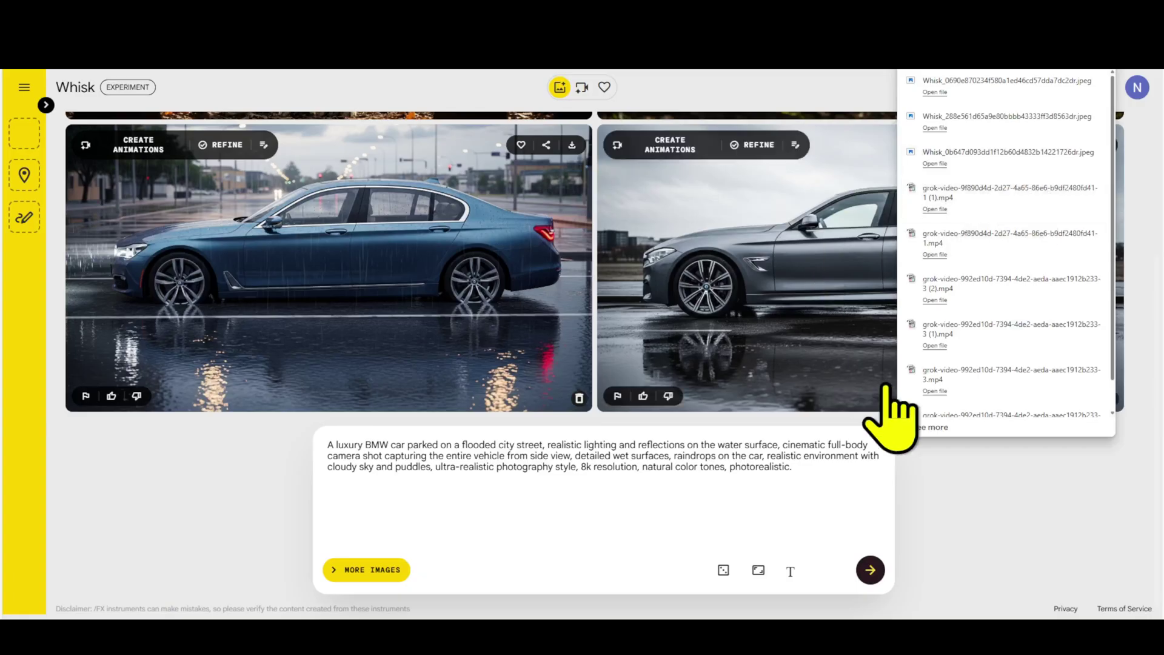
pyautogui.click(1104, 145)
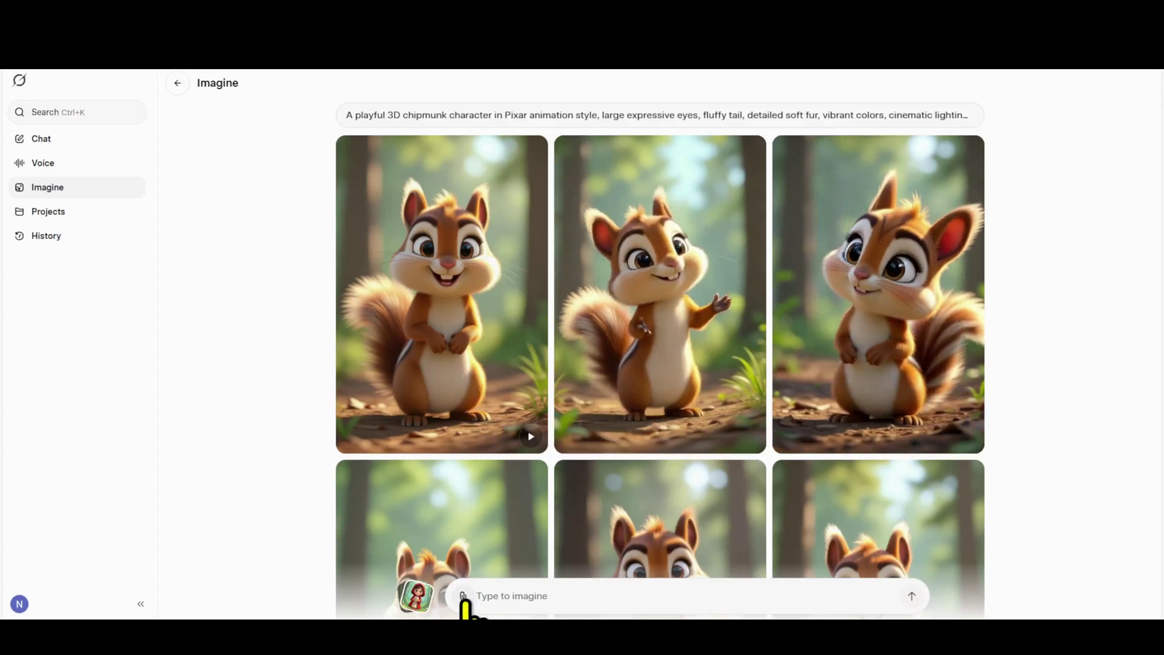
pyautogui.click(463, 596)
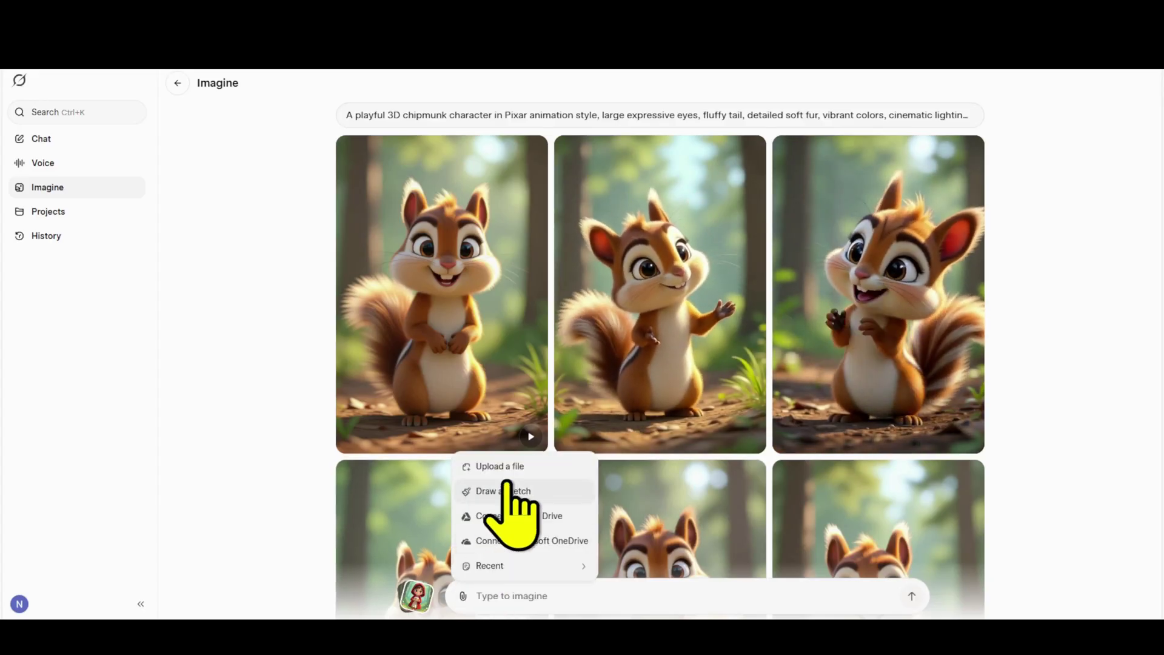
# Step: Dismiss the image-attachment options on Grok Imagine's Imagine page
pyautogui.click(861, 491)
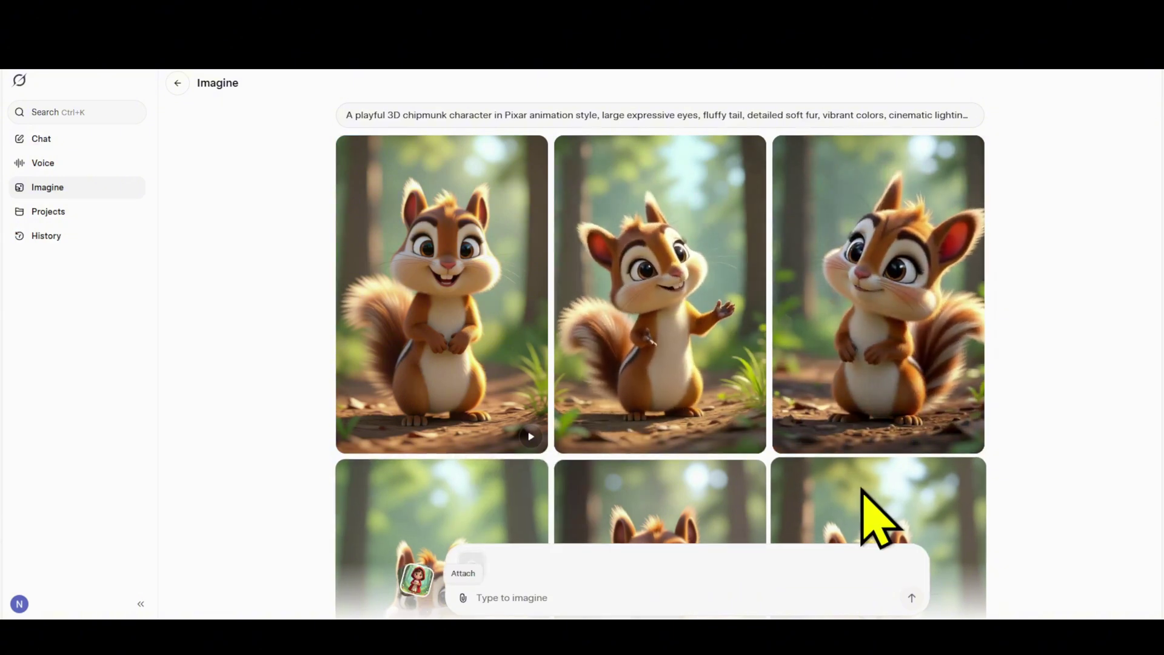